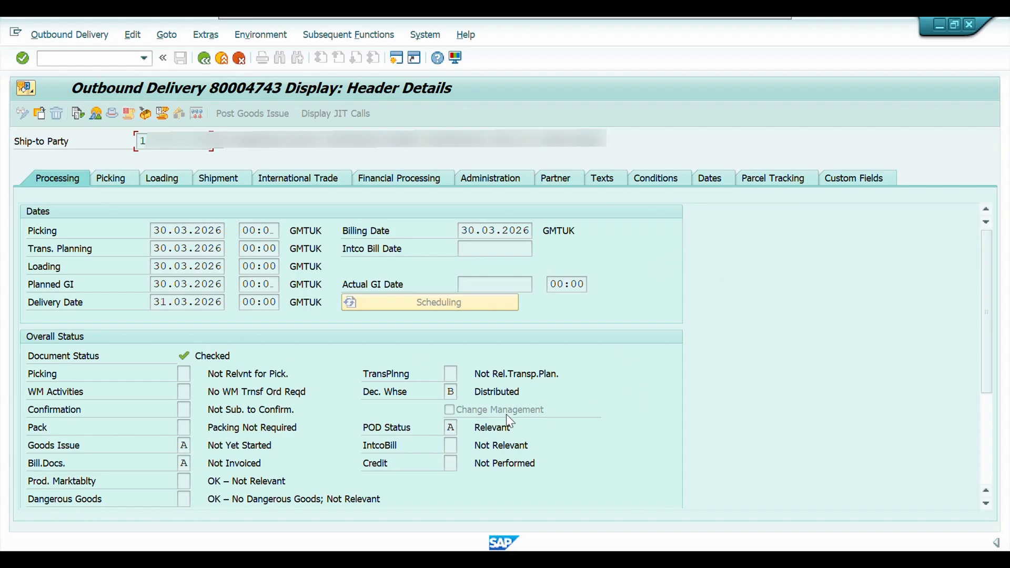
Check the technical information of the delivery header's Dec. Whse distribution status for its table and field name
left_click_drag(521, 394, 437, 392)
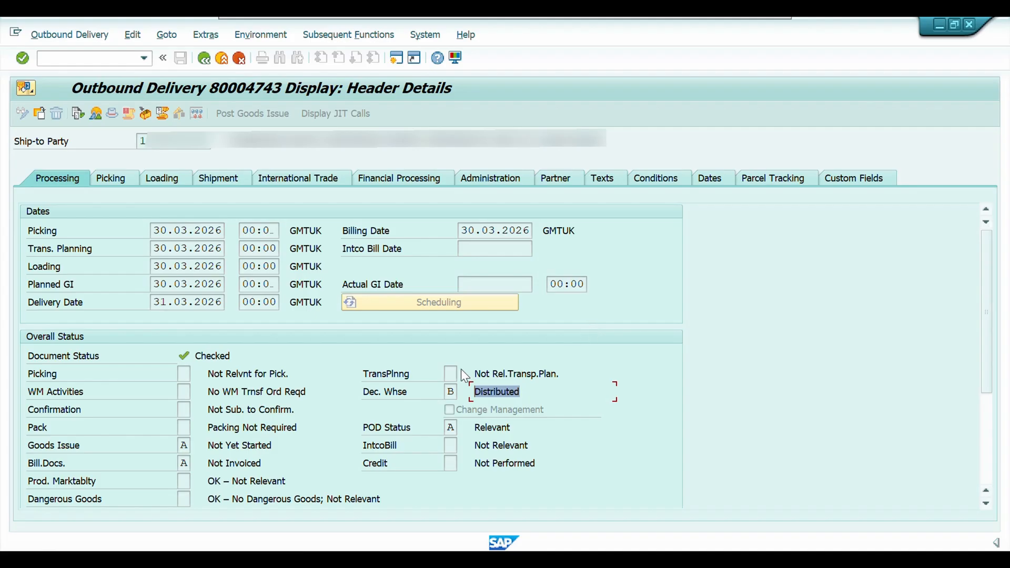
left_click(450, 391)
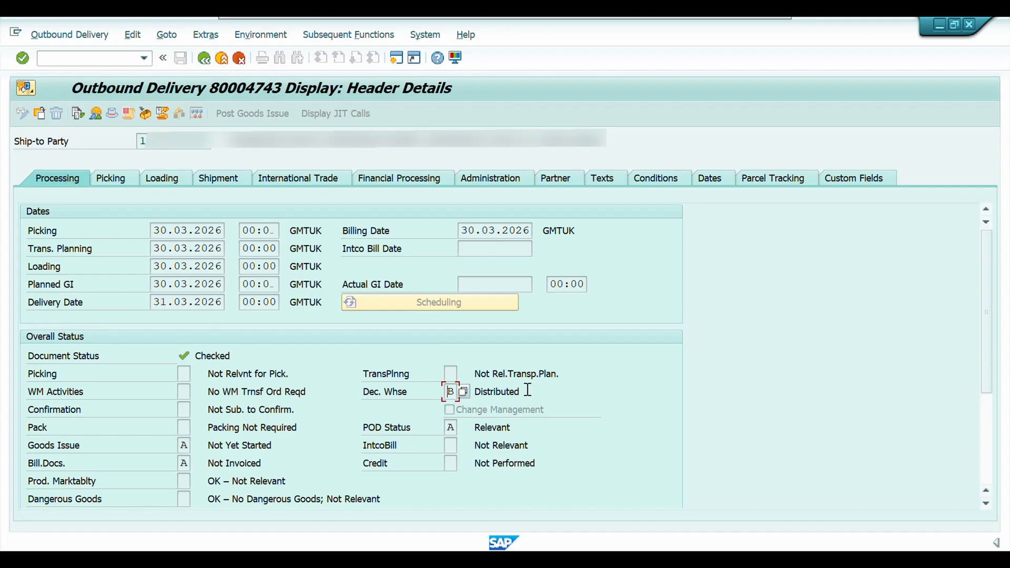
key("F3")
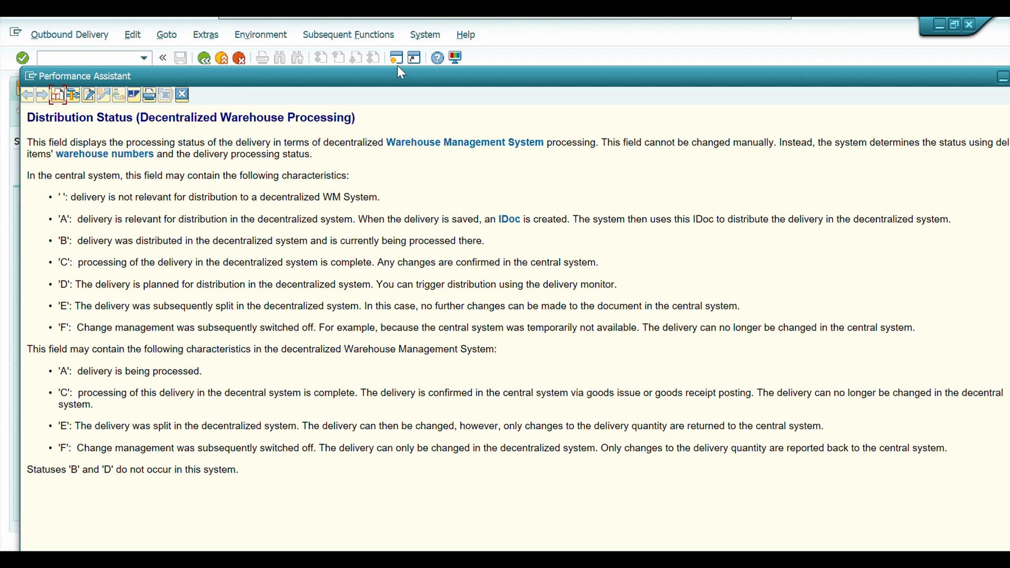
left_click_drag(402, 80, 425, 80)
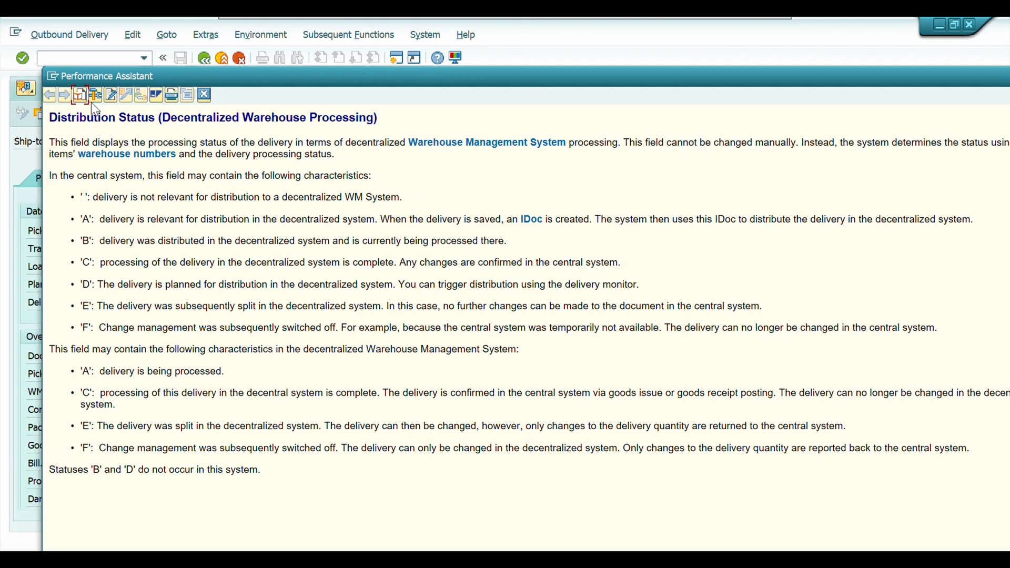
left_click(93, 97)
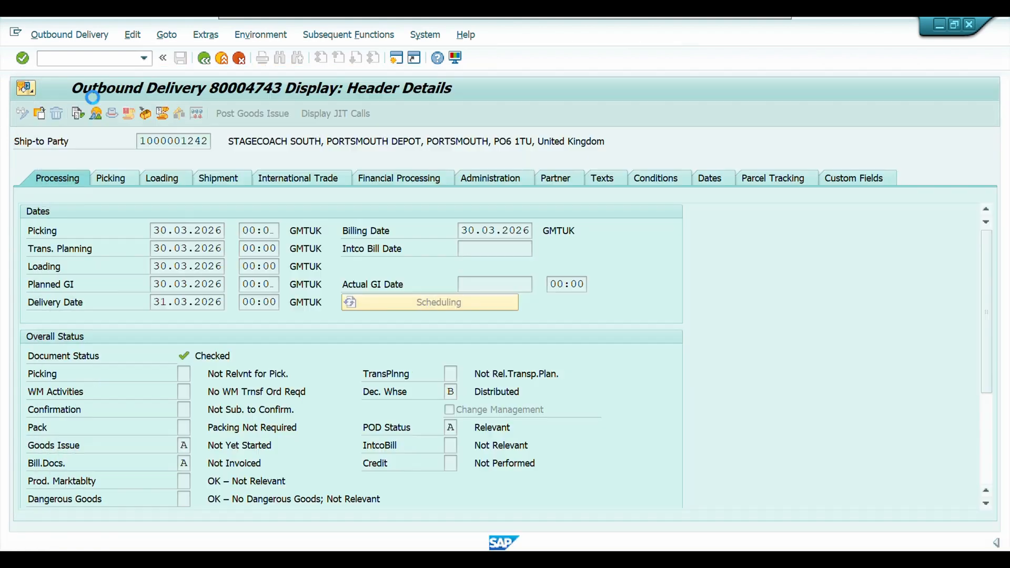
left_click_drag(195, 158, 368, 93)
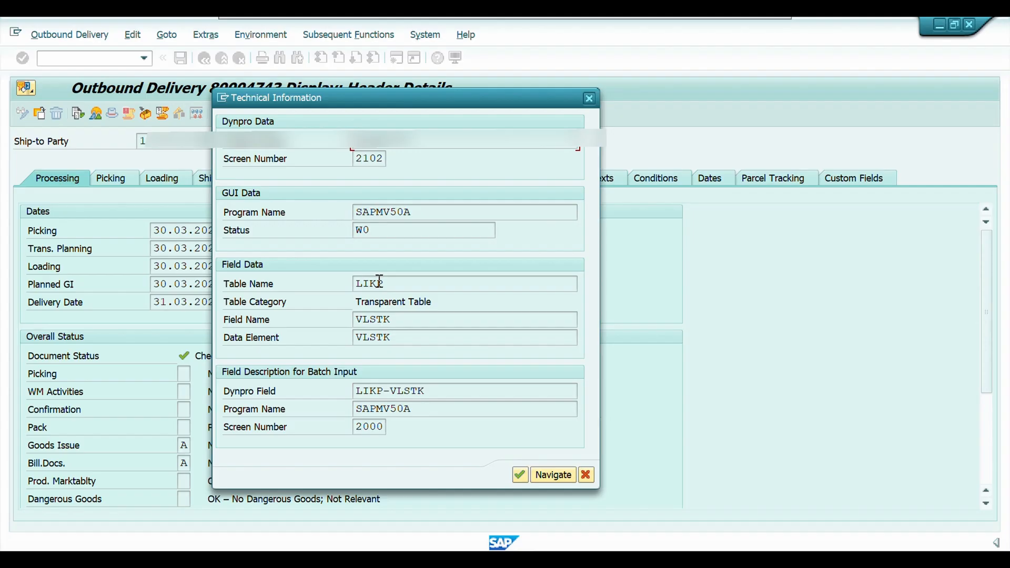
left_click_drag(388, 284, 344, 283)
left_click_drag(494, 100, 532, 92)
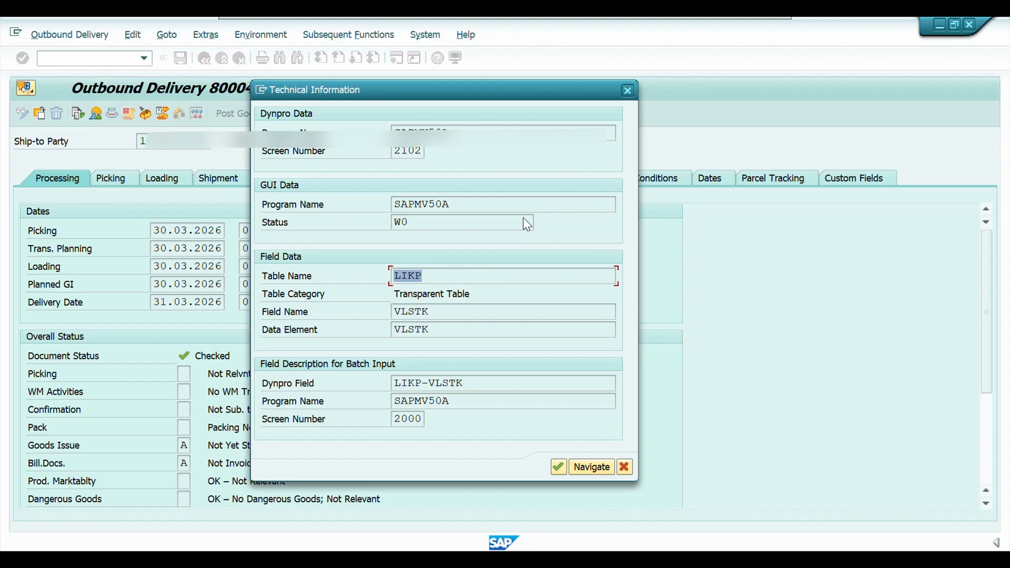
left_click(628, 93)
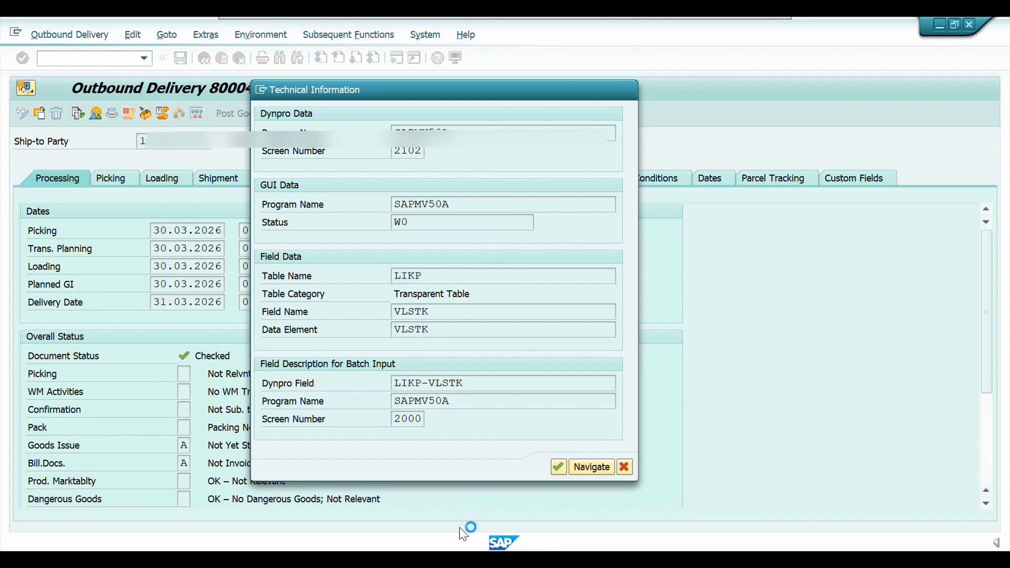
Open SE16N in a new session and display the LIKP entry for this delivery number
left_click(92, 65)
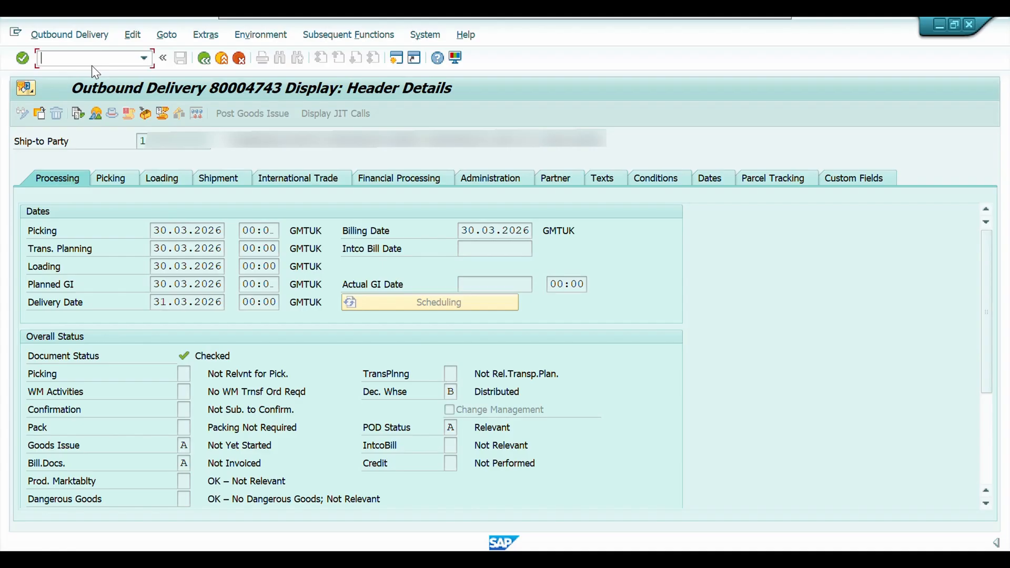
type("/OSE16N")
key("Return")
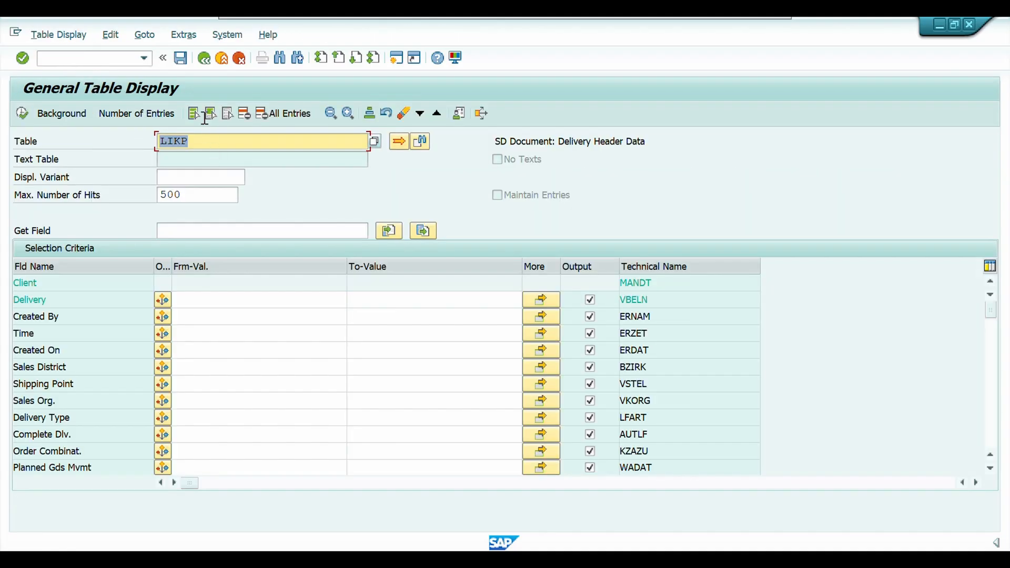
left_click(194, 301)
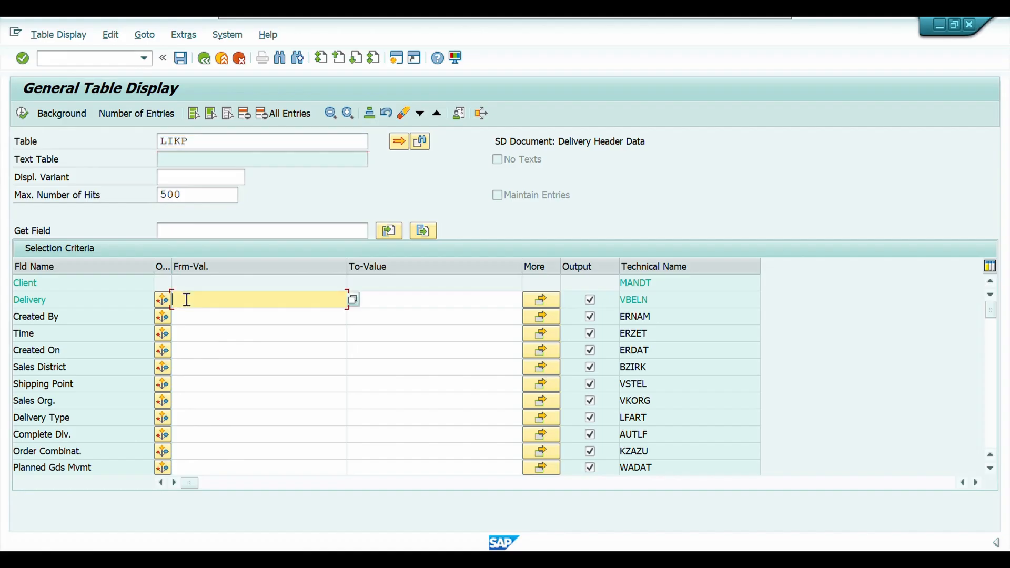
left_click(195, 314)
left_click(20, 114)
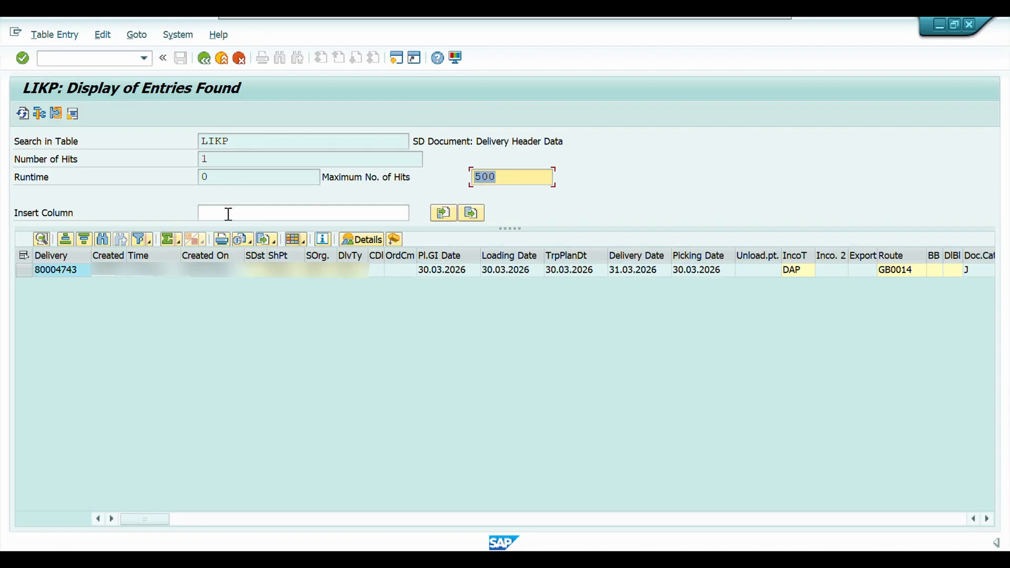
Insert the VLSTK column into the LIKP results and select the delivery's status value
left_click(227, 213)
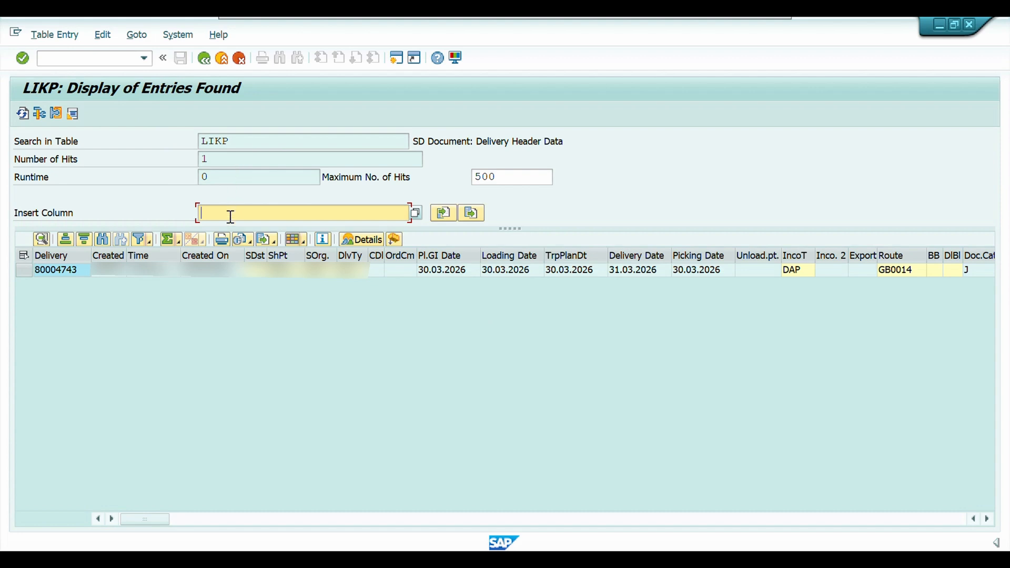
type("VLST")
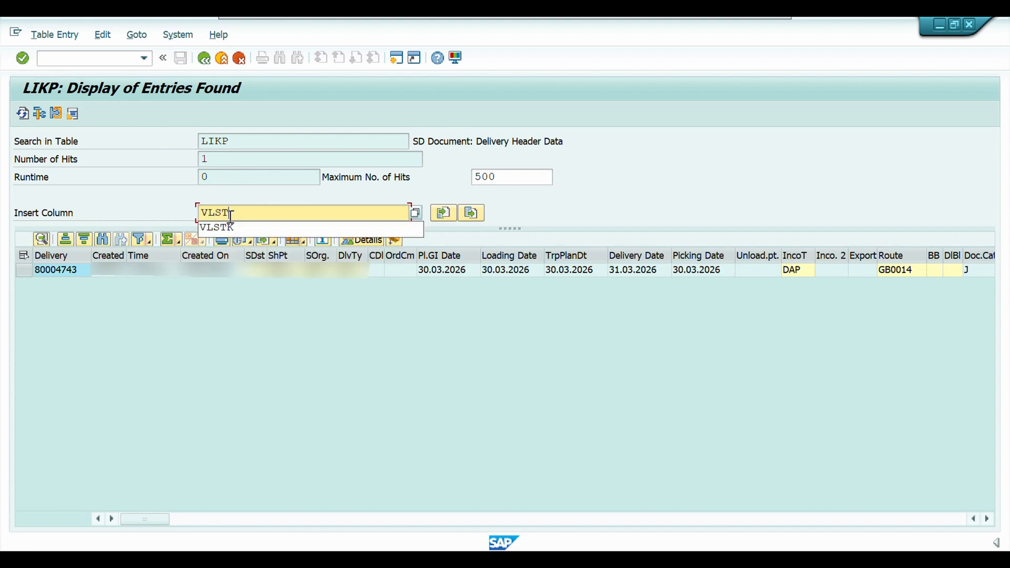
type("K")
key("Return")
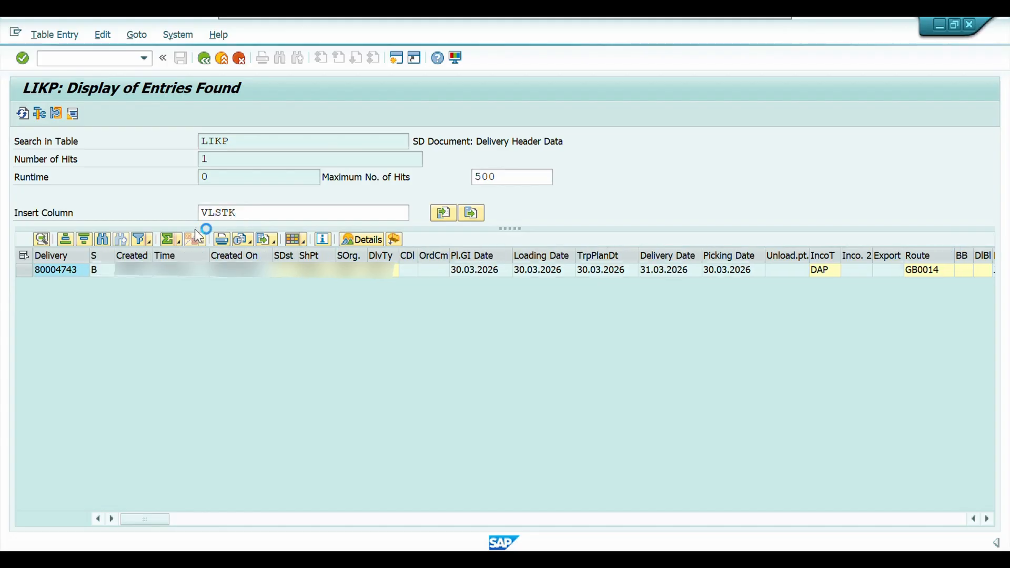
left_click(105, 269)
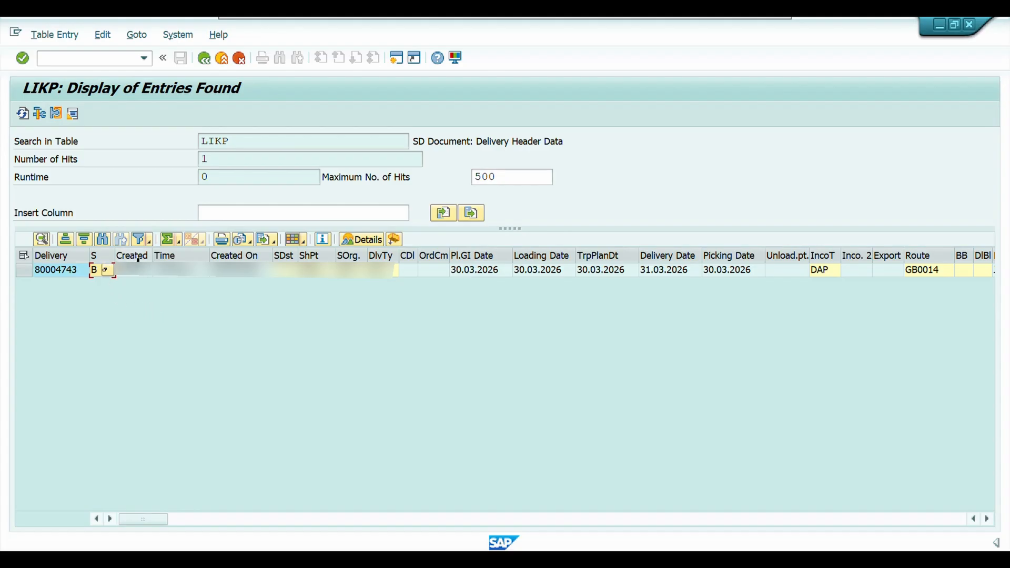
Open transaction SE37 and start a test of function module SE16N_INTERFACE
left_click(86, 59)
type("/NSE37")
key("Return")
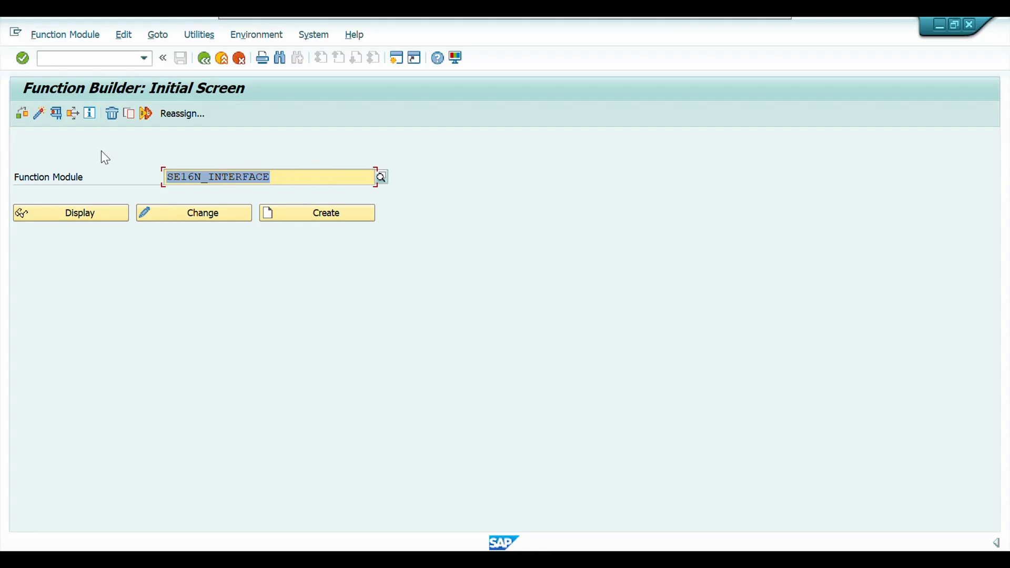
left_click(59, 116)
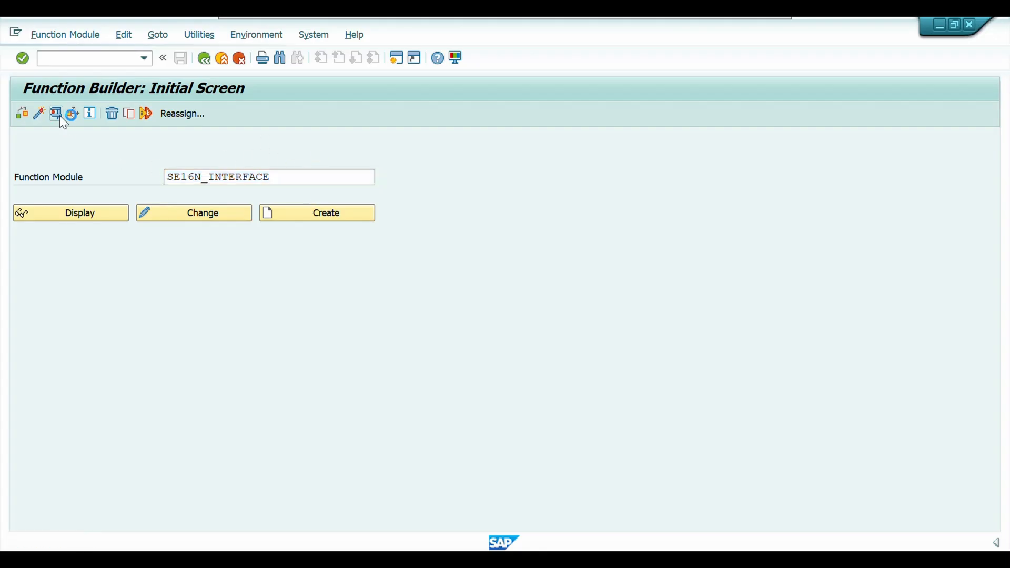
Set the import parameters I_TAB to LIKP, I_EDIT to X and I_SAPEDIT to X
type("L")
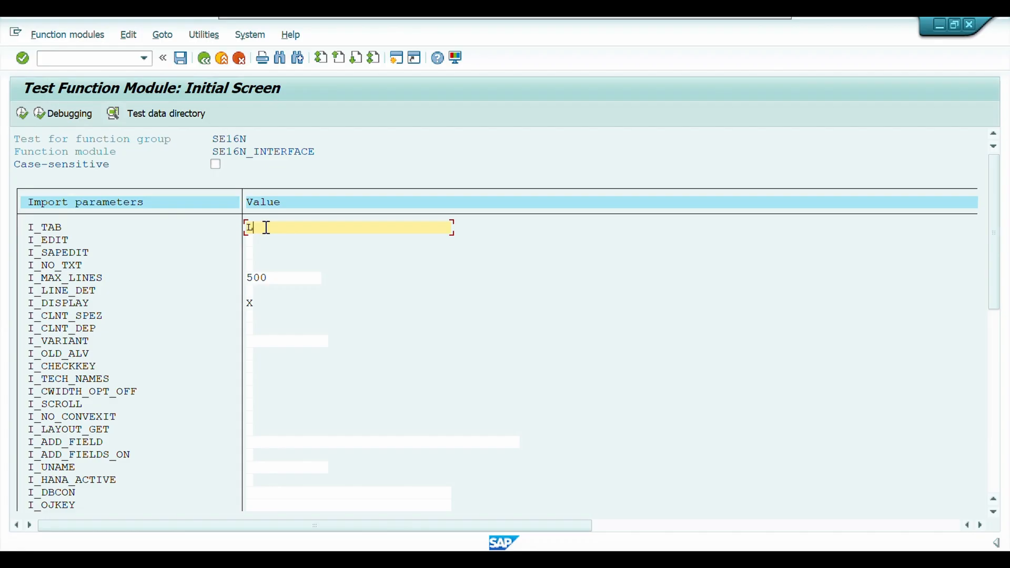
type("IKP")
left_click(251, 240)
type("X")
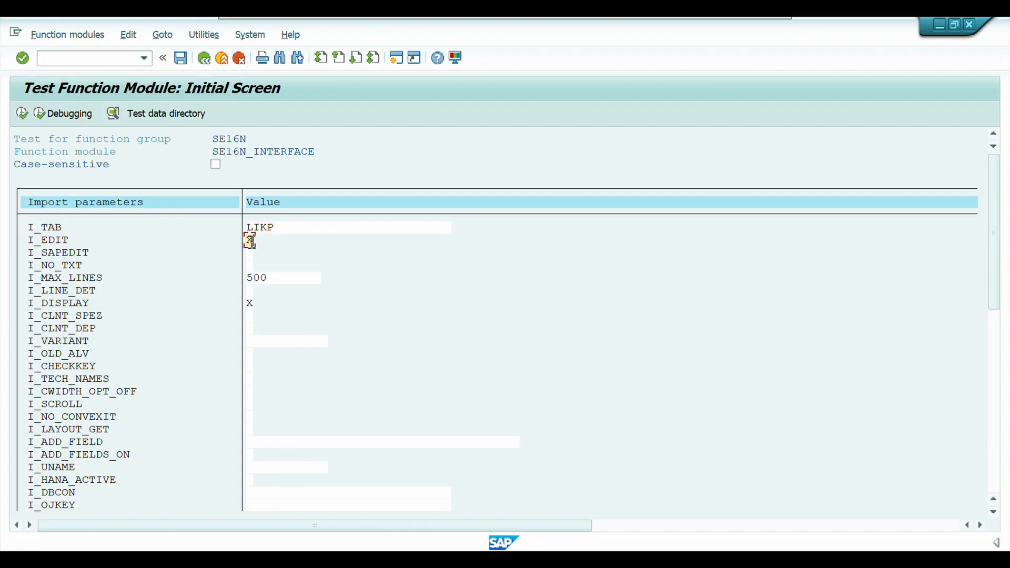
left_click(252, 253)
type("X")
Open the nested SELTAB table of the changing parameter IT_AND_SELFIELDS for editing
left_click_drag(994, 219, 995, 343)
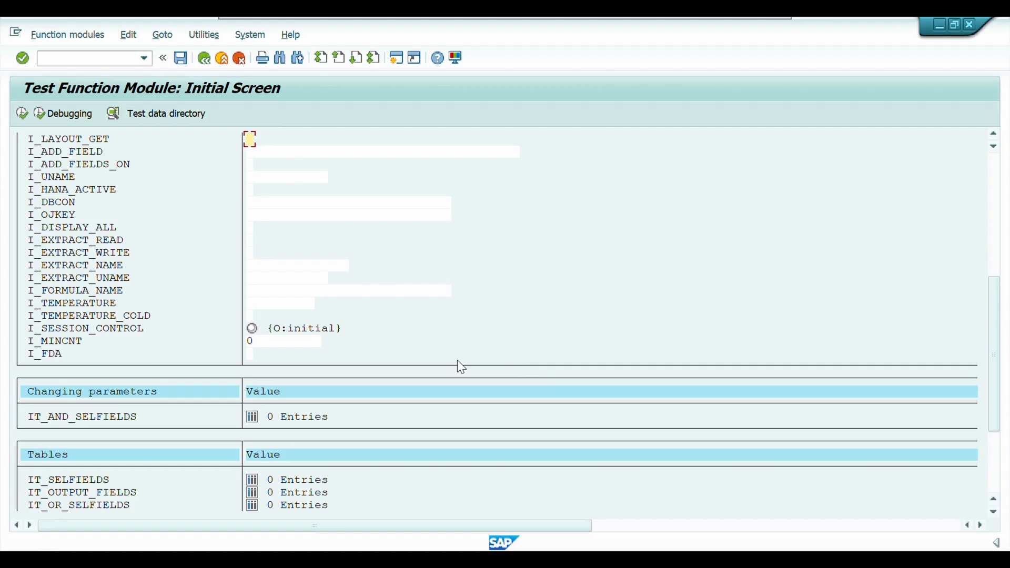
scroll(457, 361, "down", 1)
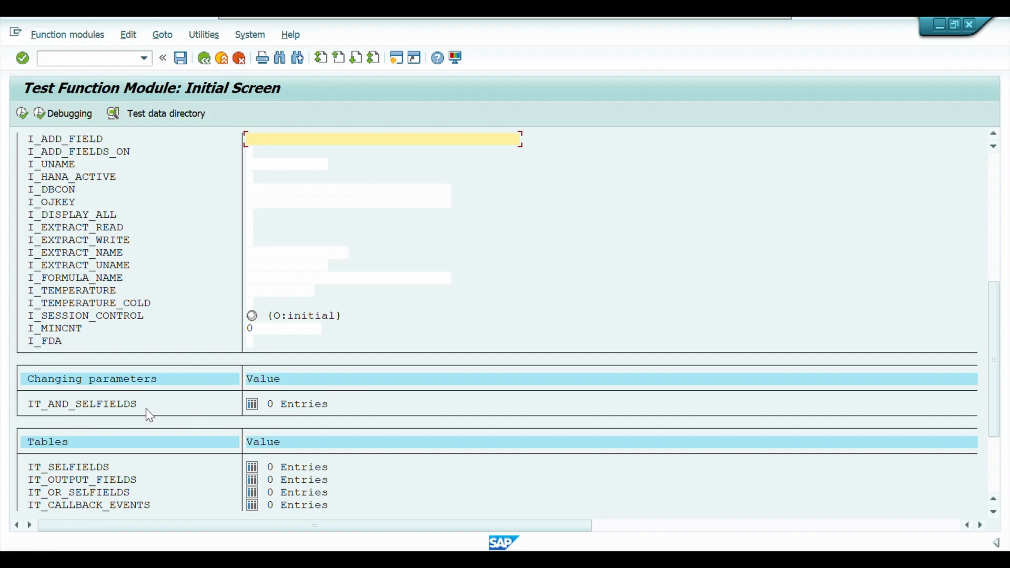
left_click(252, 406)
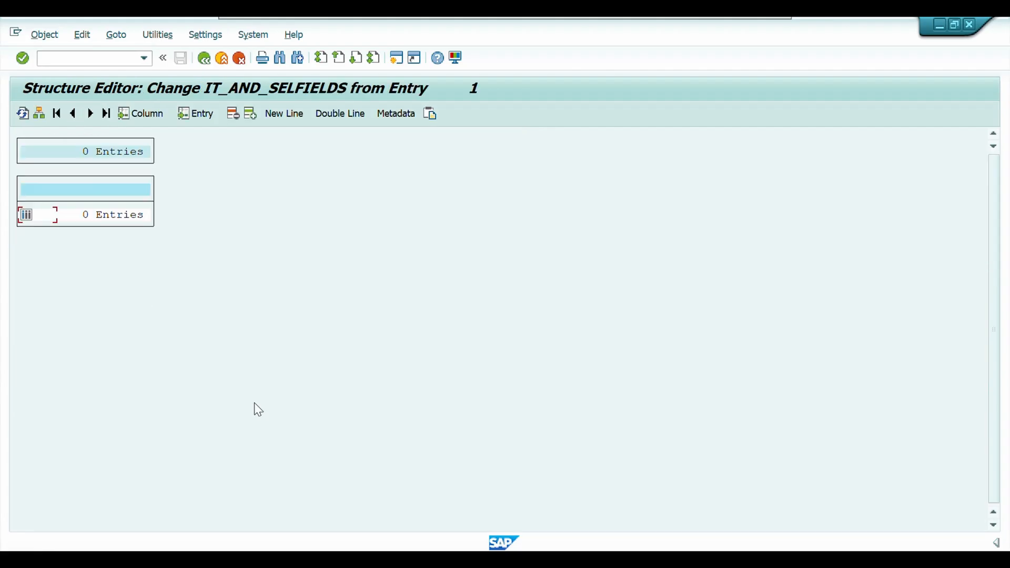
left_click(27, 221)
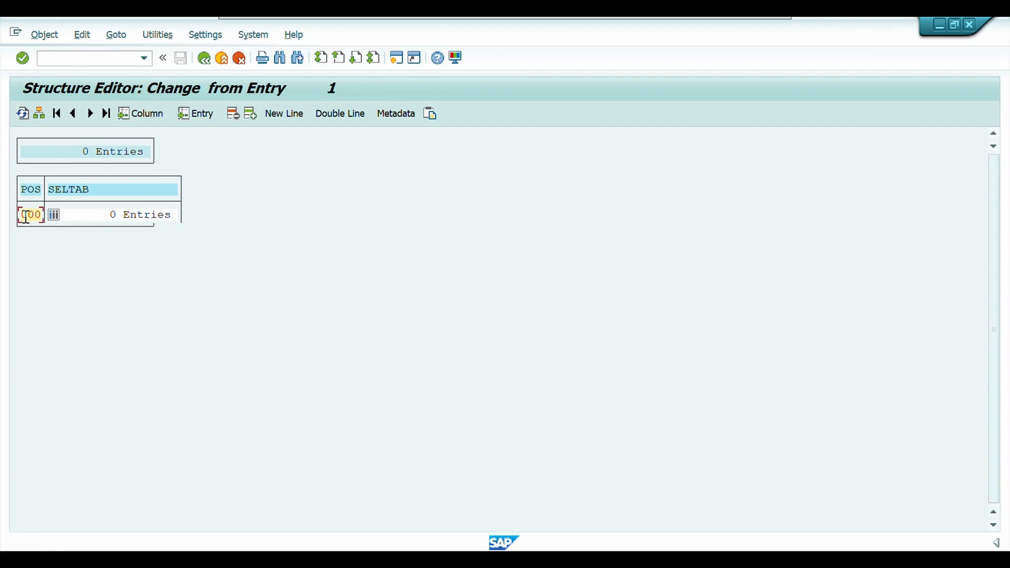
left_click(53, 217)
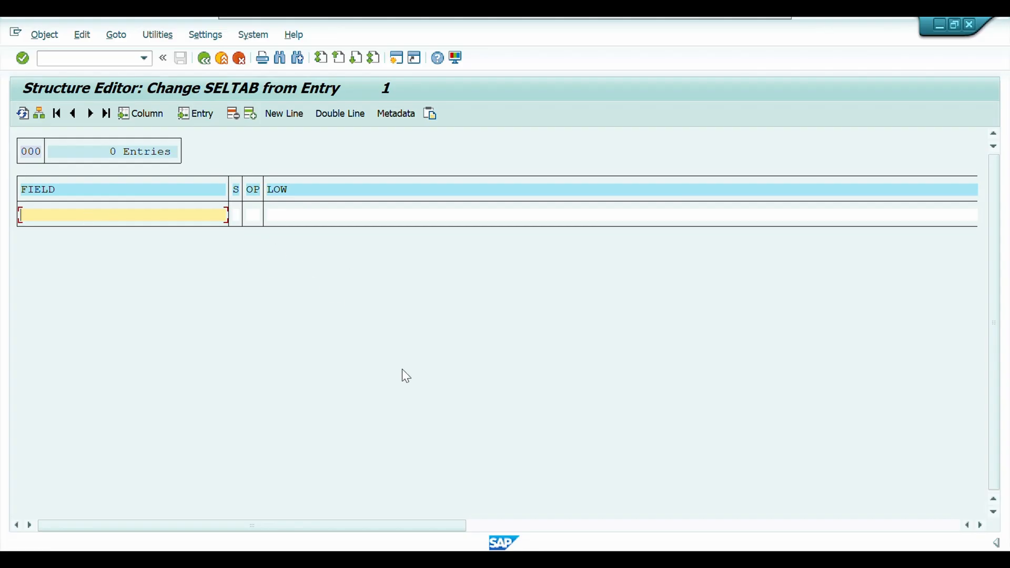
Fill the SELTAB row with FIELD VBELN, taken from the LIKP table display, S as I and OP as EQ
left_click(488, 560)
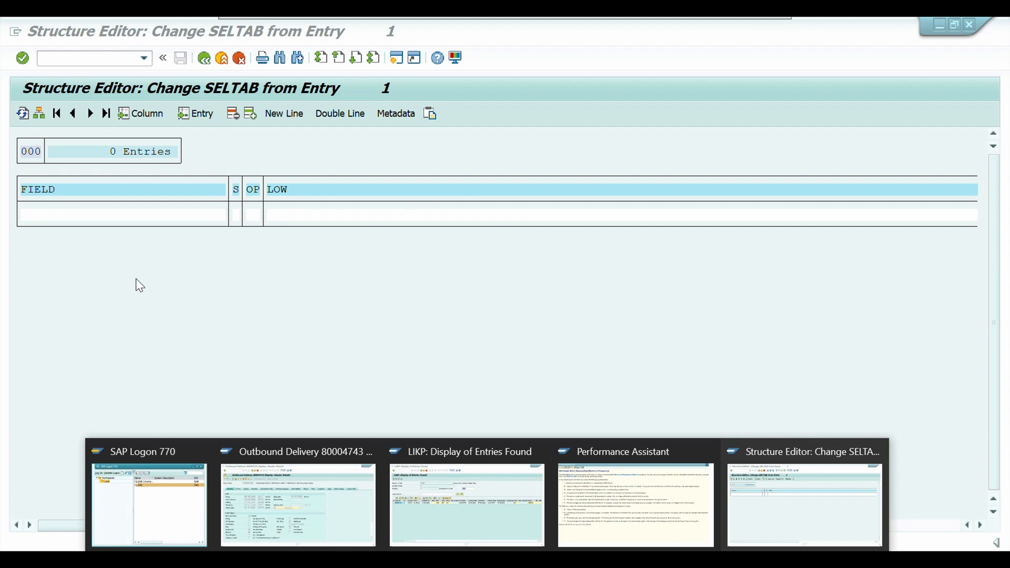
left_click(406, 477)
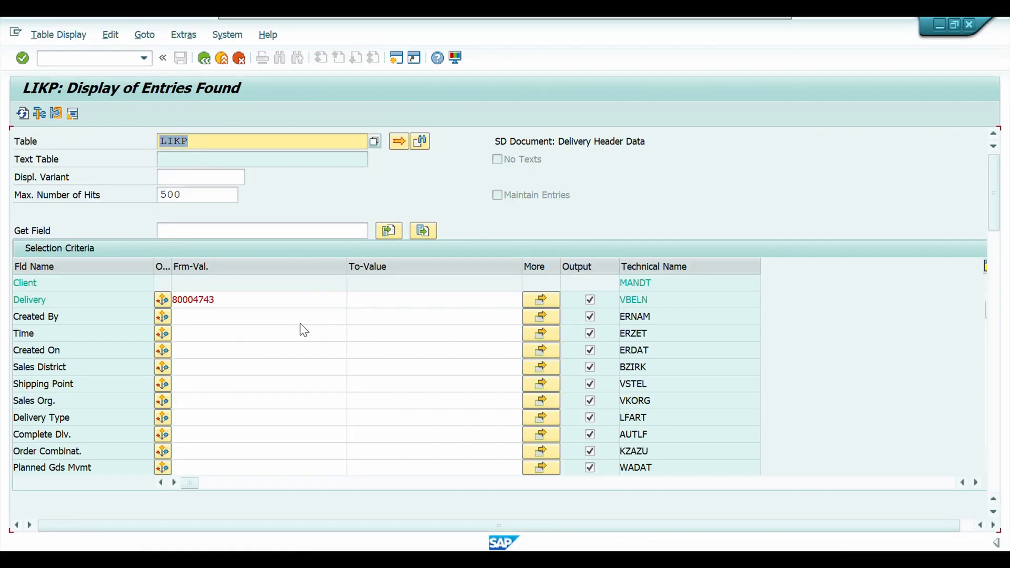
double_click(653, 301)
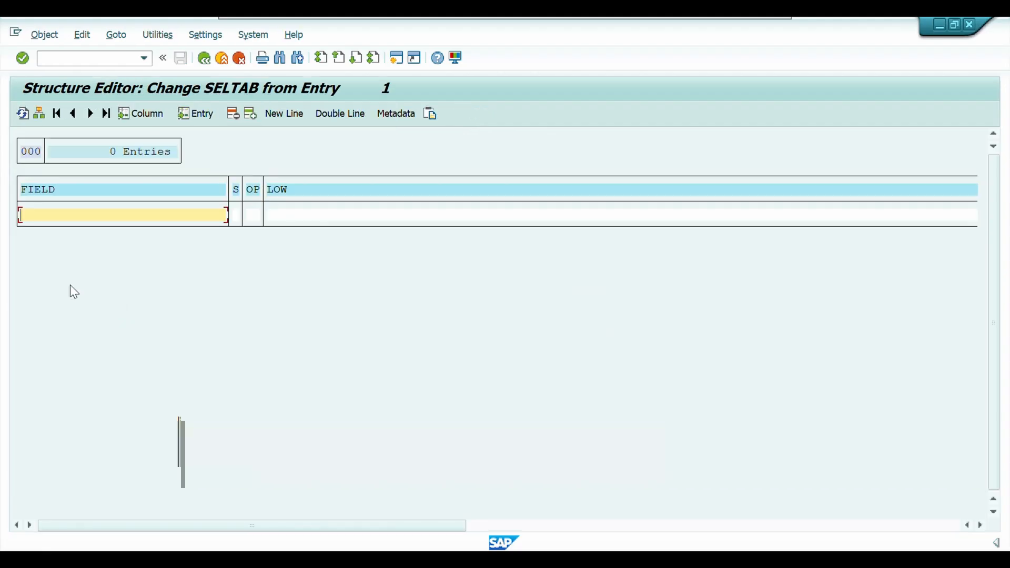
type("VBELN")
left_click(236, 216)
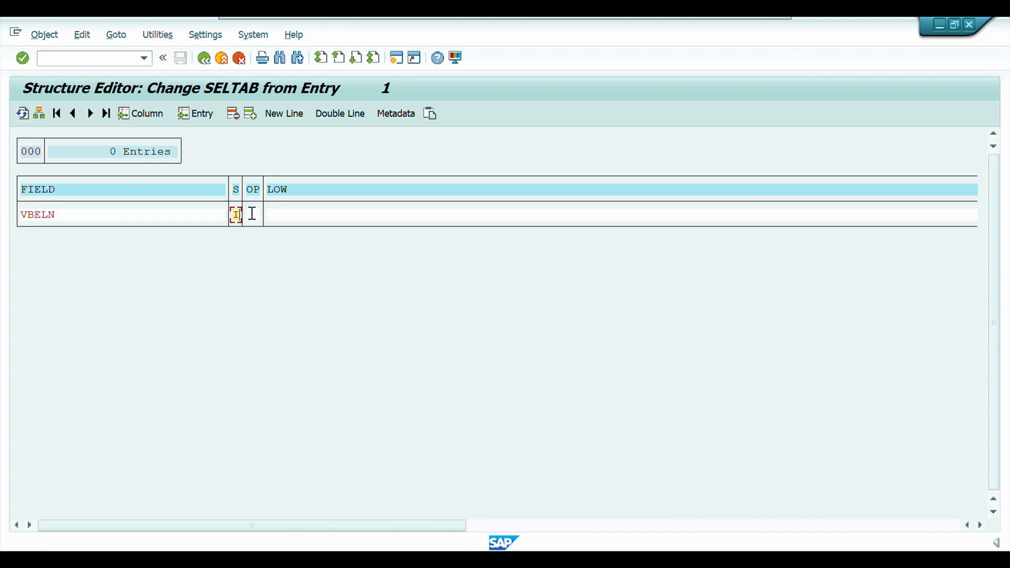
type("I")
left_click(254, 215)
type("EQ")
left_click(275, 217)
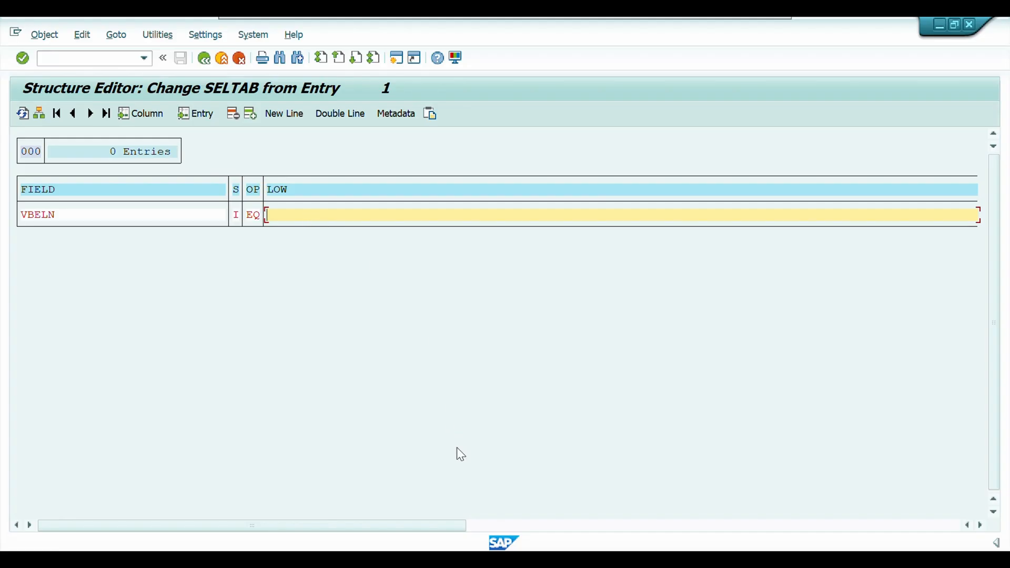
Enter the delivery number from the Notepad note as the LOW value, padded with two leading zeros
key("alt+Tab")
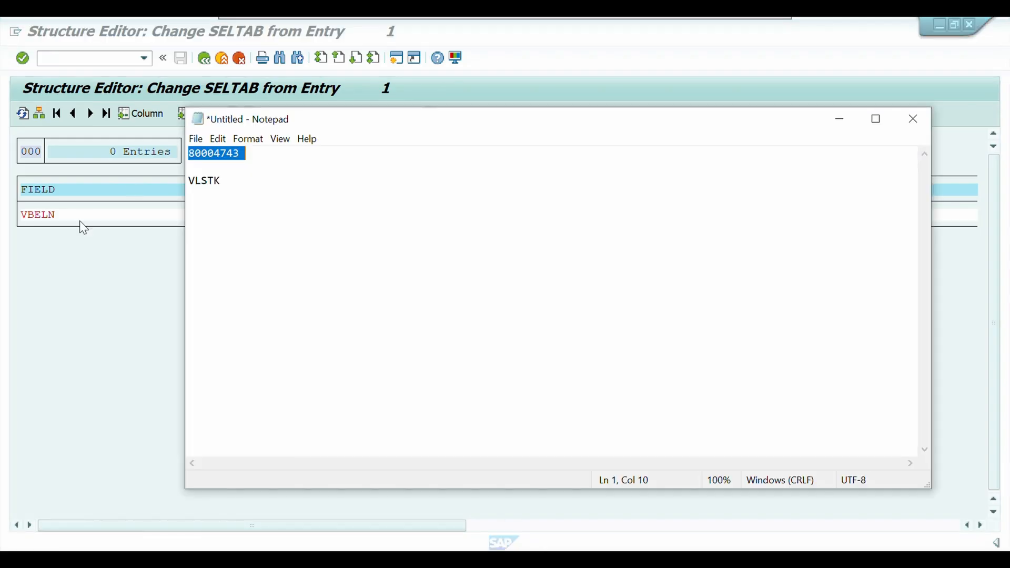
left_click(81, 253)
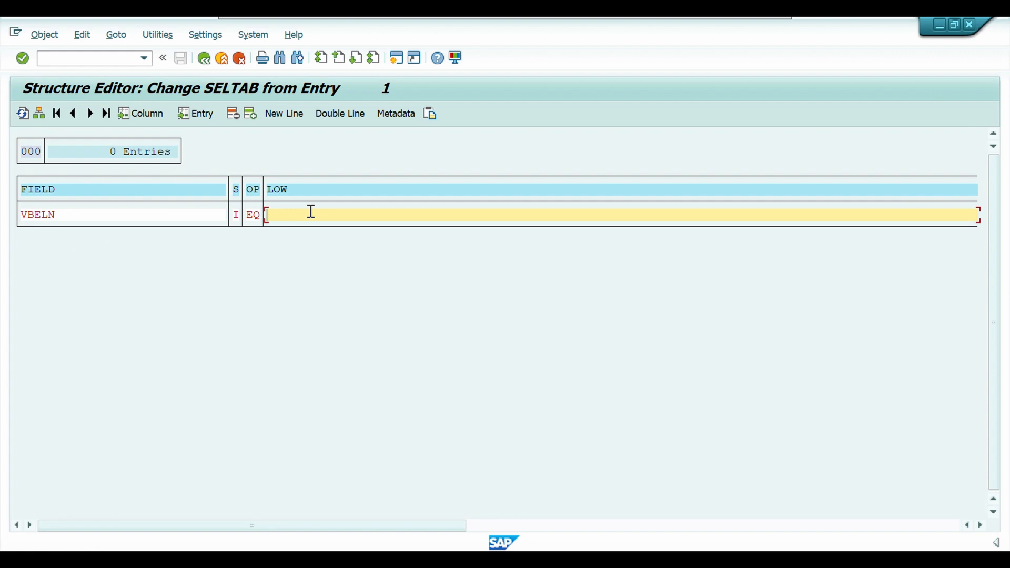
type("80004743")
key("Home")
type("00")
left_click_drag(341, 216, 267, 216)
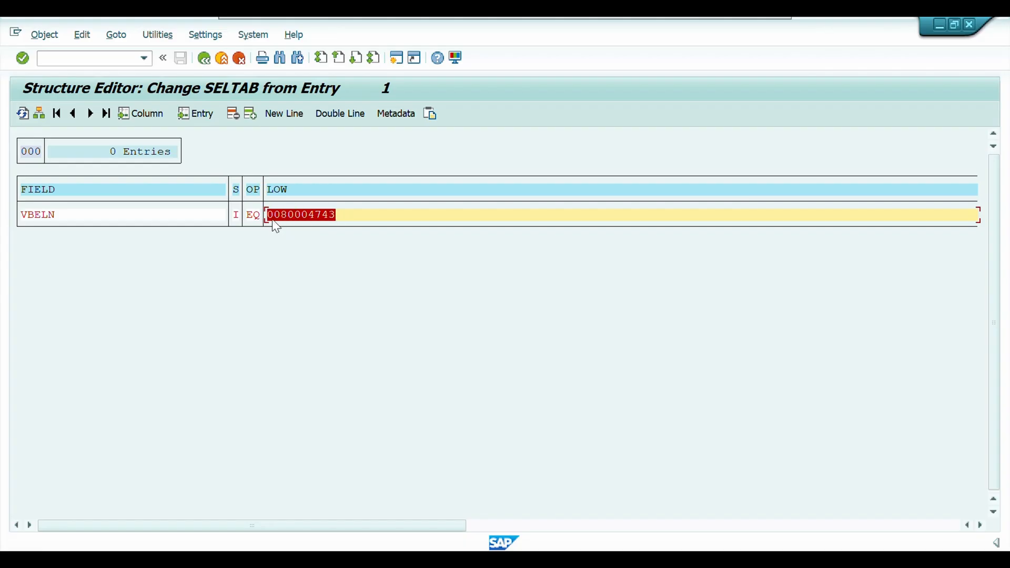
left_click(283, 215)
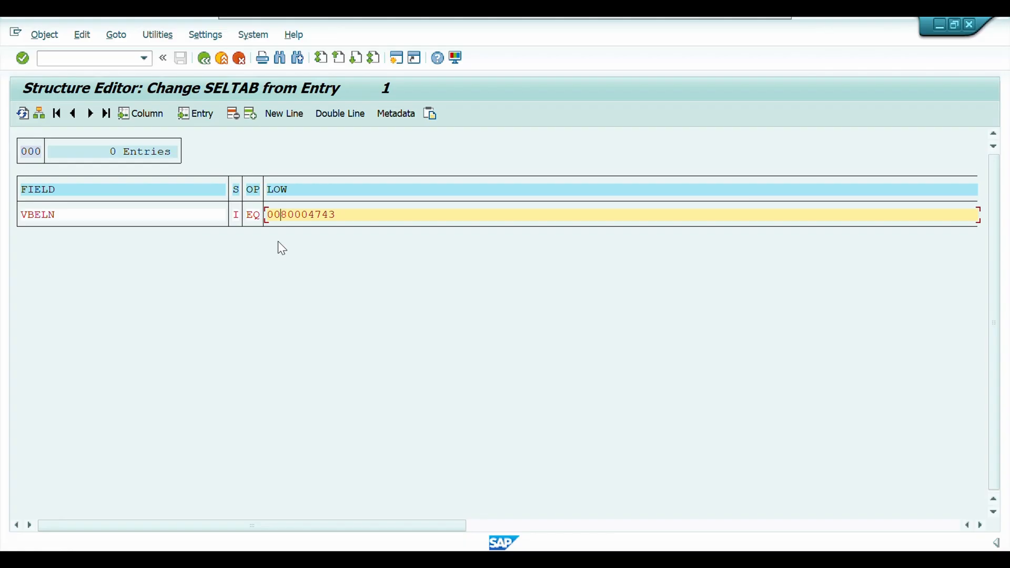
Remove the two leading zeros from the LOW value and return to the function module's test parameters
key("BackSpace")
key("BackSpace")
left_click(205, 59)
left_click(204, 58)
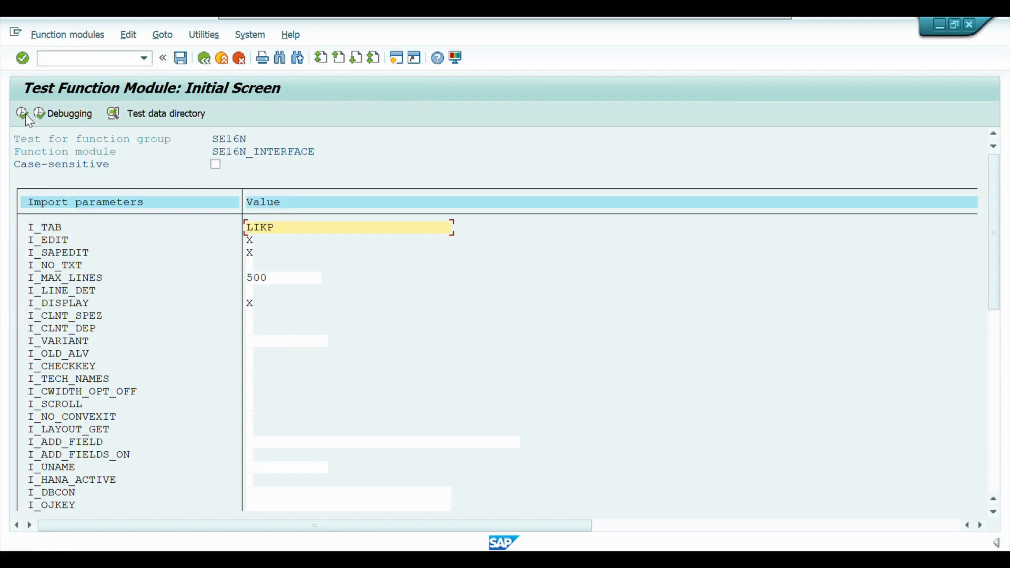
Run the function module with the current selection on LIKP and return to its test parameters
left_click(25, 113)
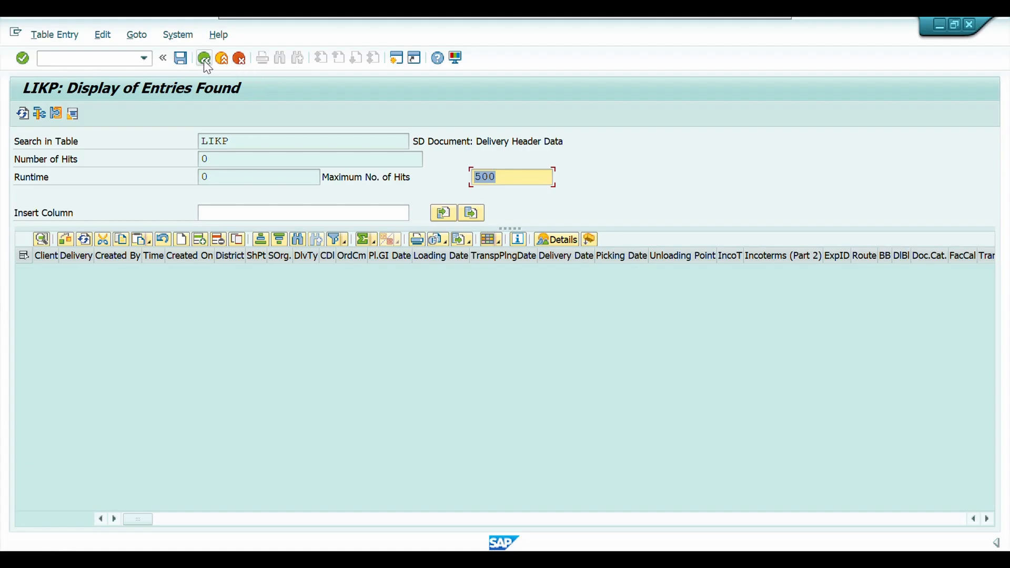
left_click(205, 59)
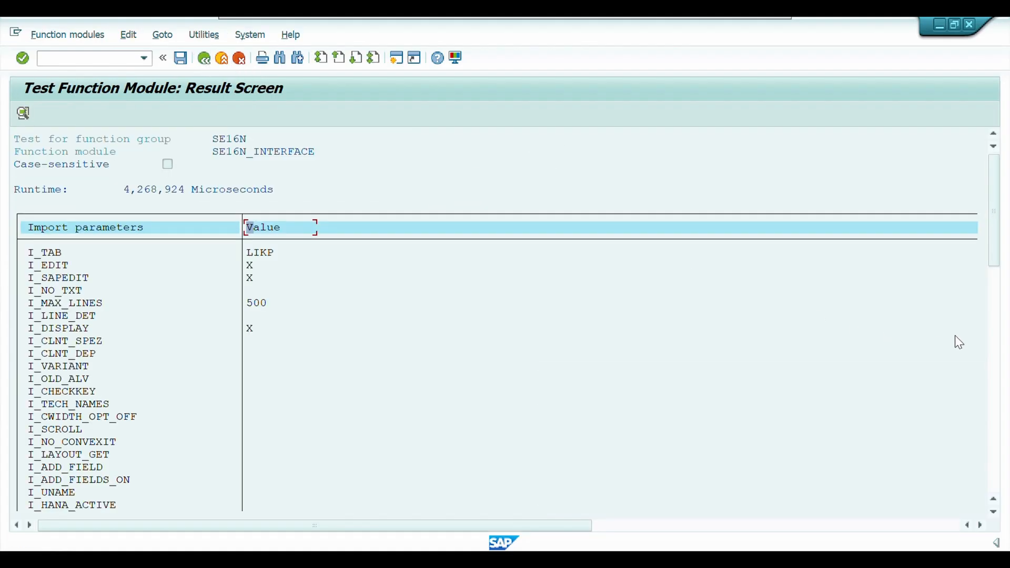
left_click(204, 59)
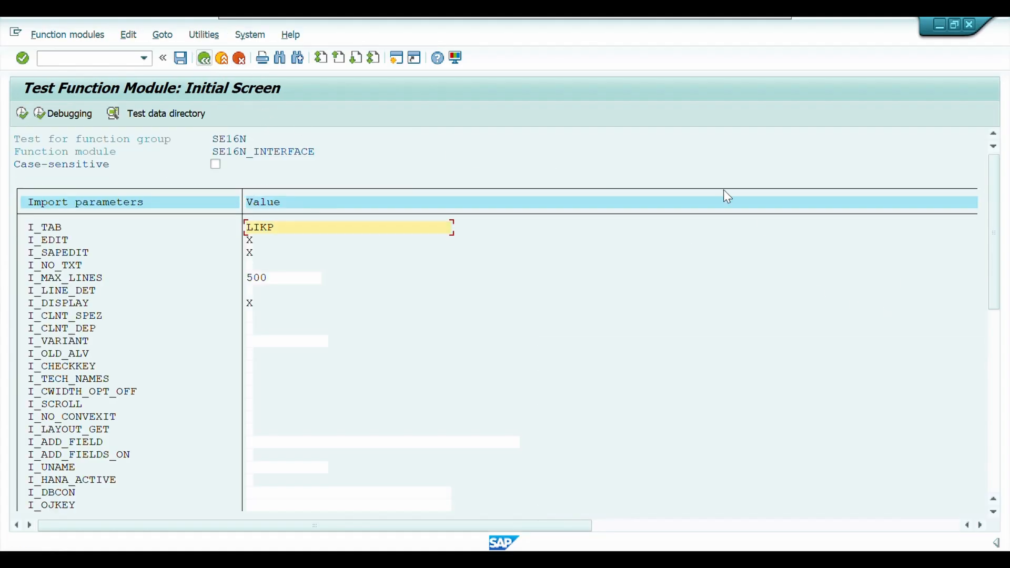
Add two leading zeros to the delivery number in the LOW value of IT_AND_SELFIELDS' SELTAB row and return to the test parameters
left_click_drag(994, 217, 994, 351)
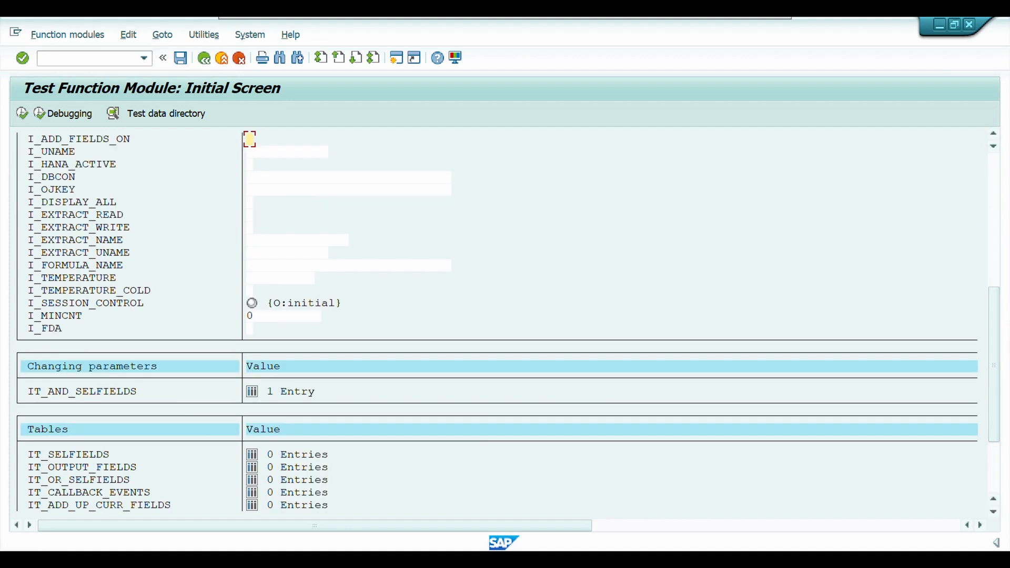
left_click(253, 392)
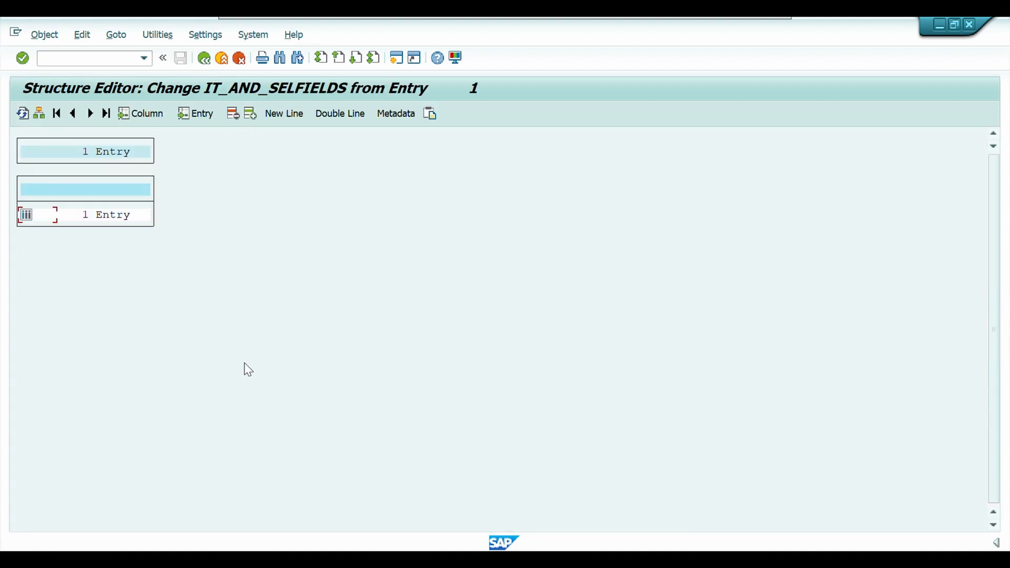
left_click(27, 214)
left_click(54, 215)
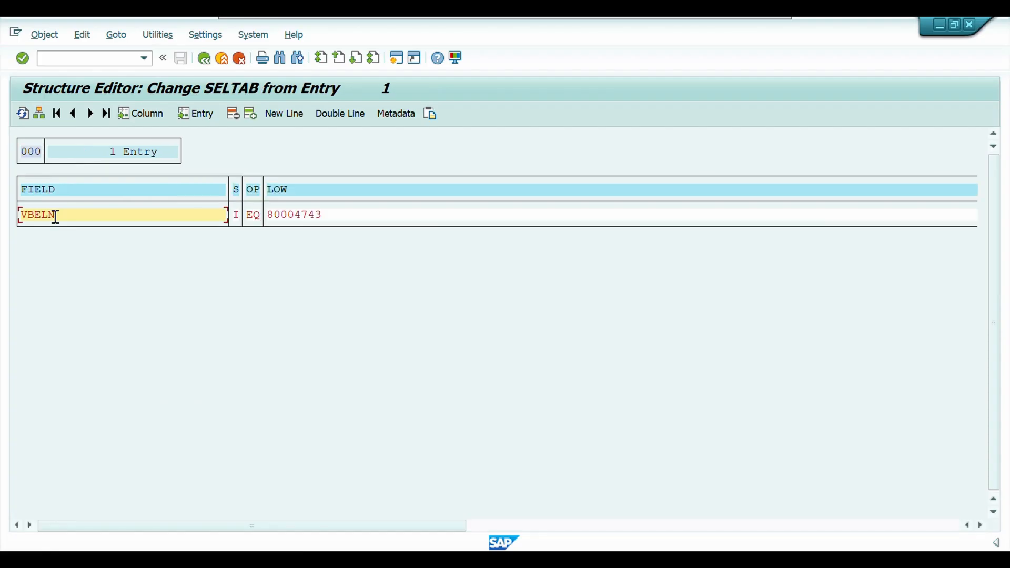
left_click(269, 216)
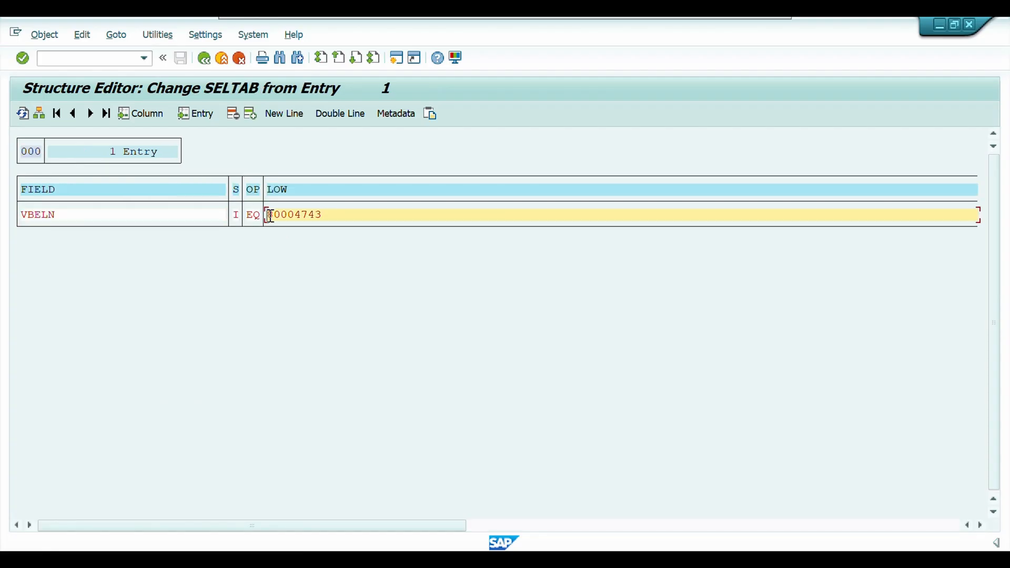
type("00")
left_click(208, 61)
left_click(207, 61)
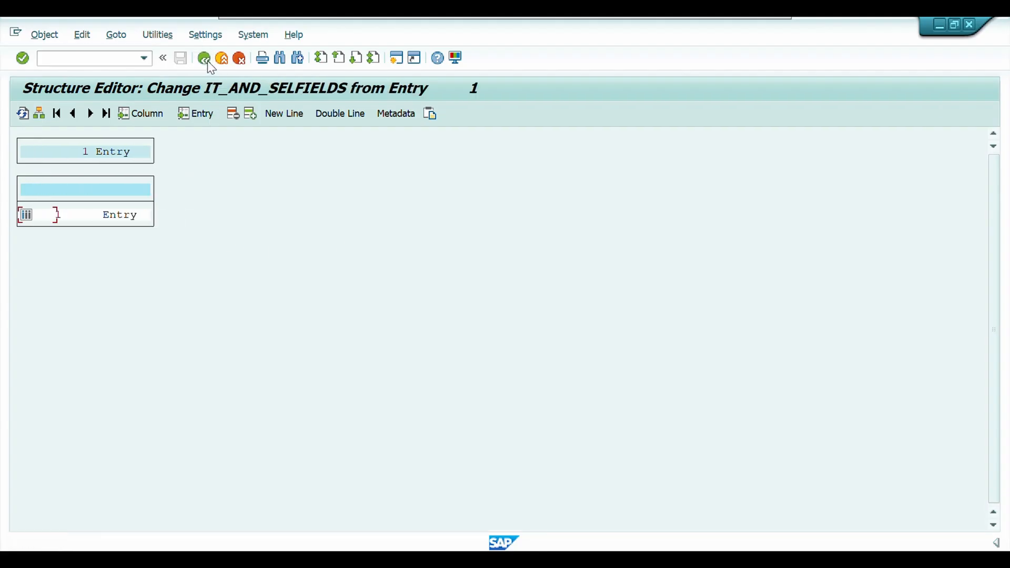
left_click(207, 61)
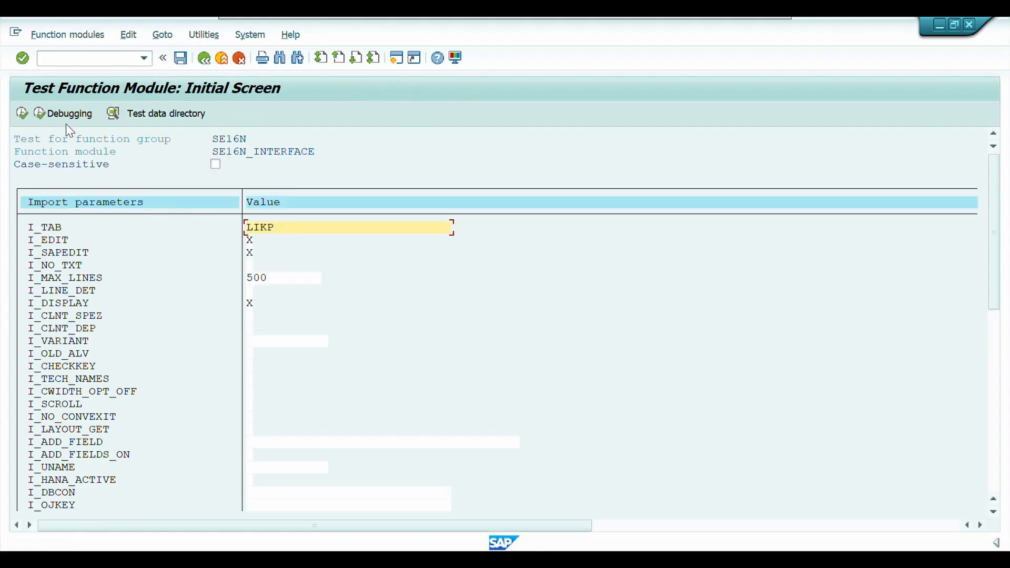
Run the function module to open the delivery's LIKP record in edit mode and check that its cells are editable
left_click(24, 112)
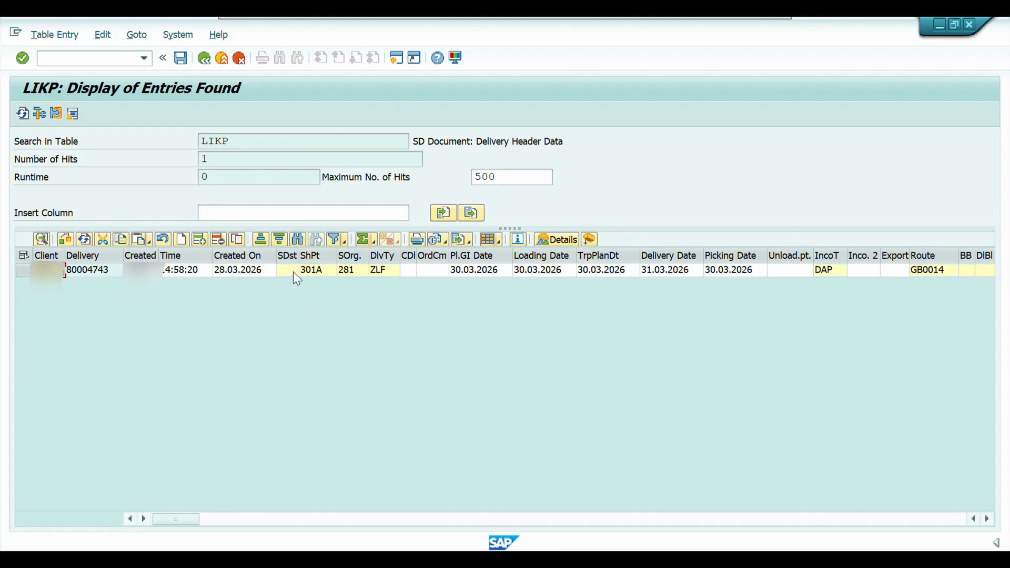
left_click(264, 271)
left_click(452, 273)
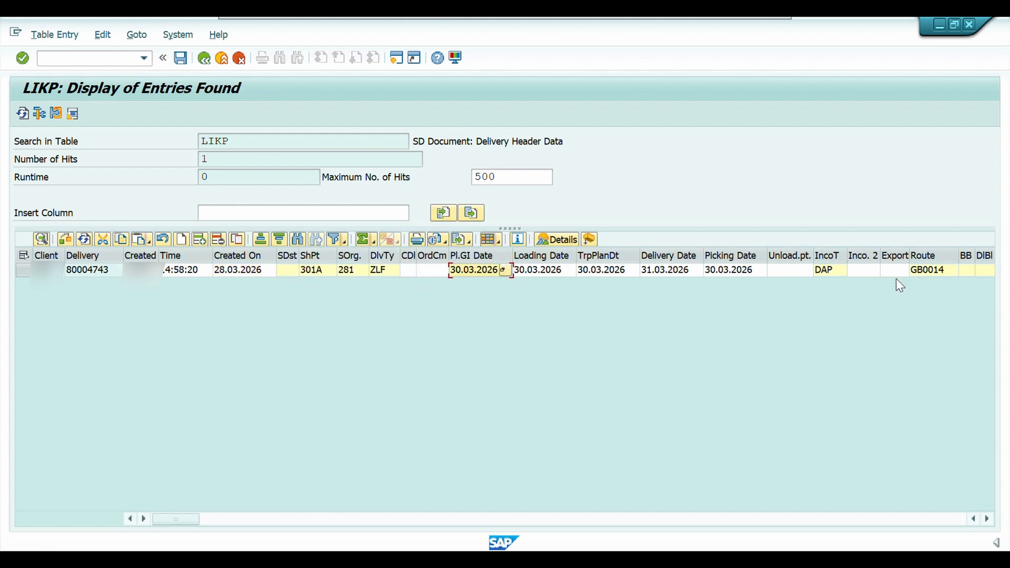
left_click(744, 271)
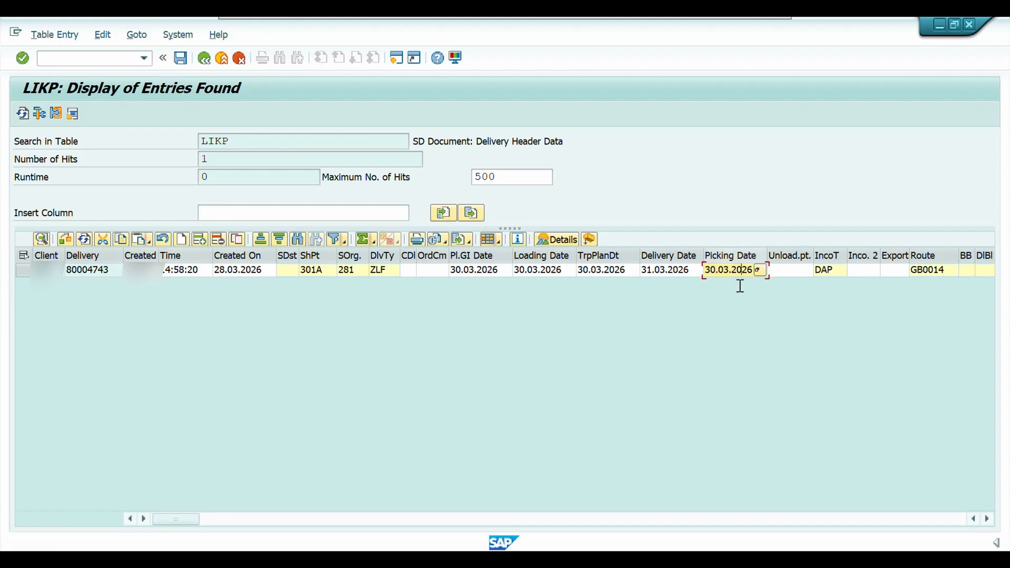
left_click(92, 256)
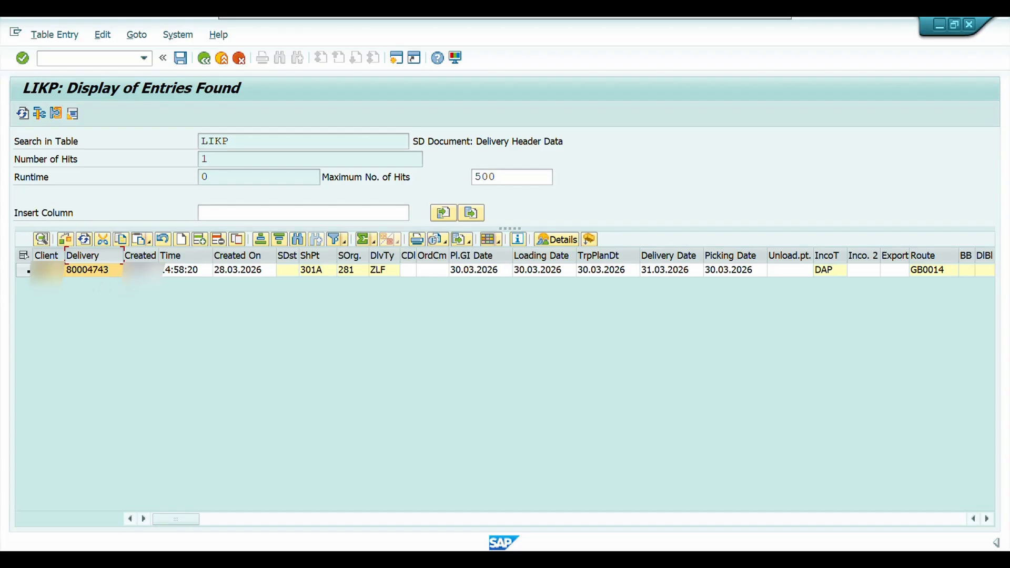
Copy the delivery's LIKP record and insert the copy as a new row
left_click(24, 270)
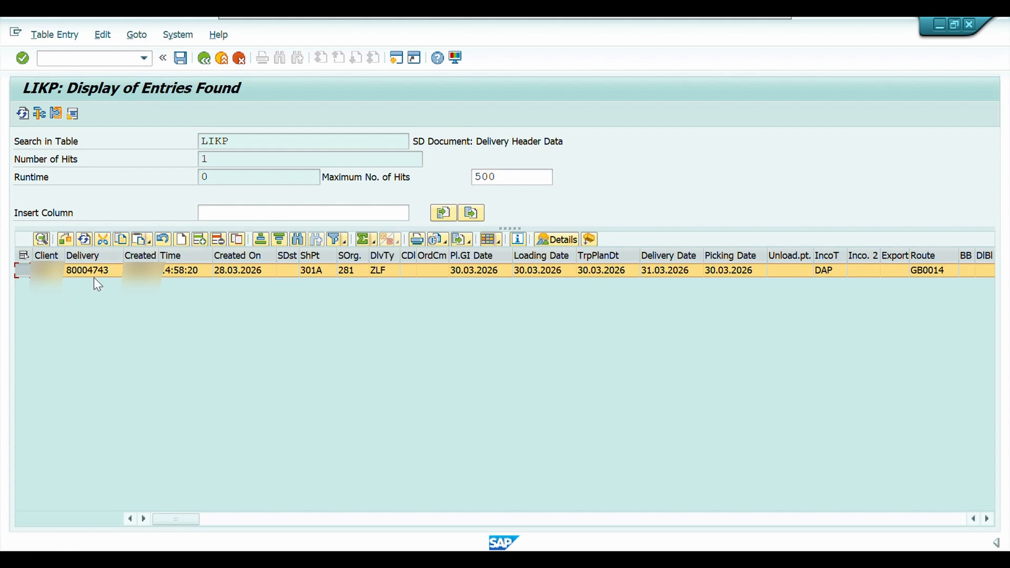
left_click(122, 241)
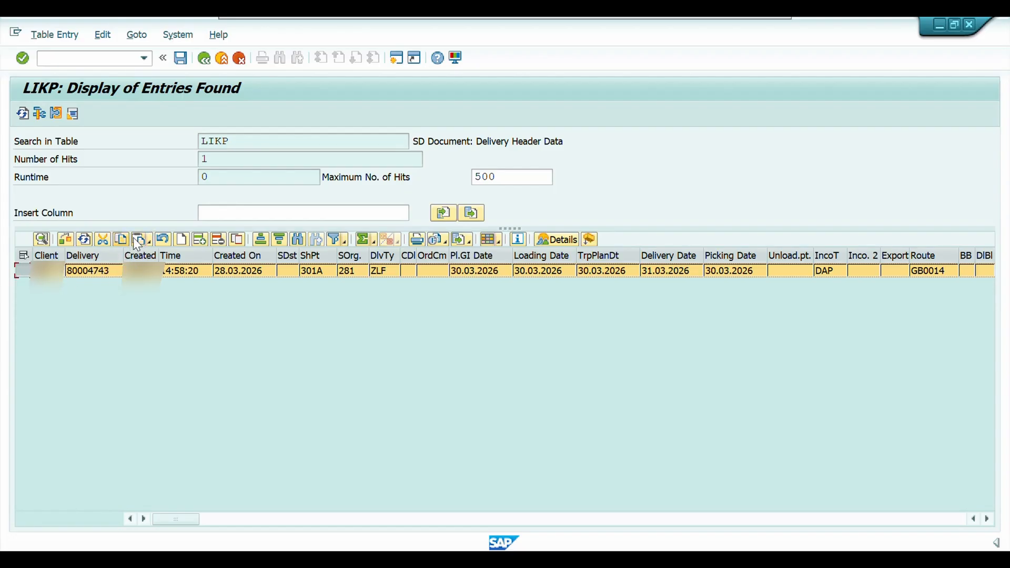
left_click(137, 237)
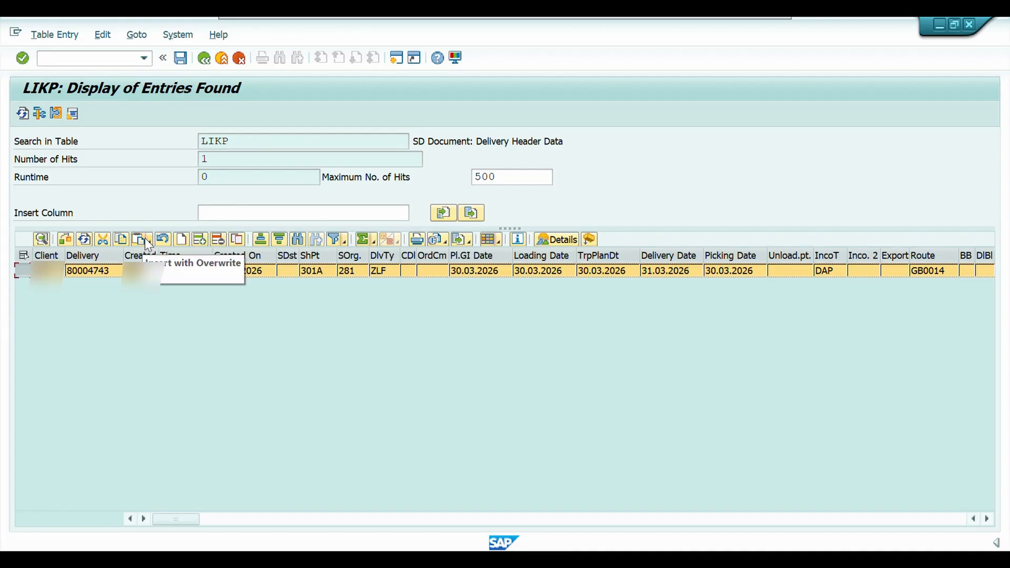
left_click(143, 240)
left_click(149, 240)
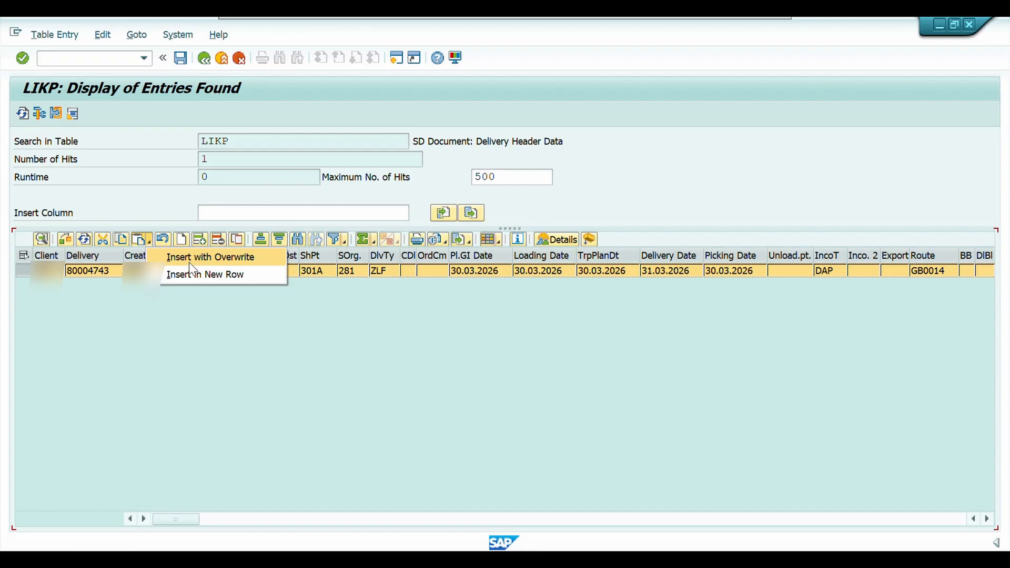
left_click(190, 273)
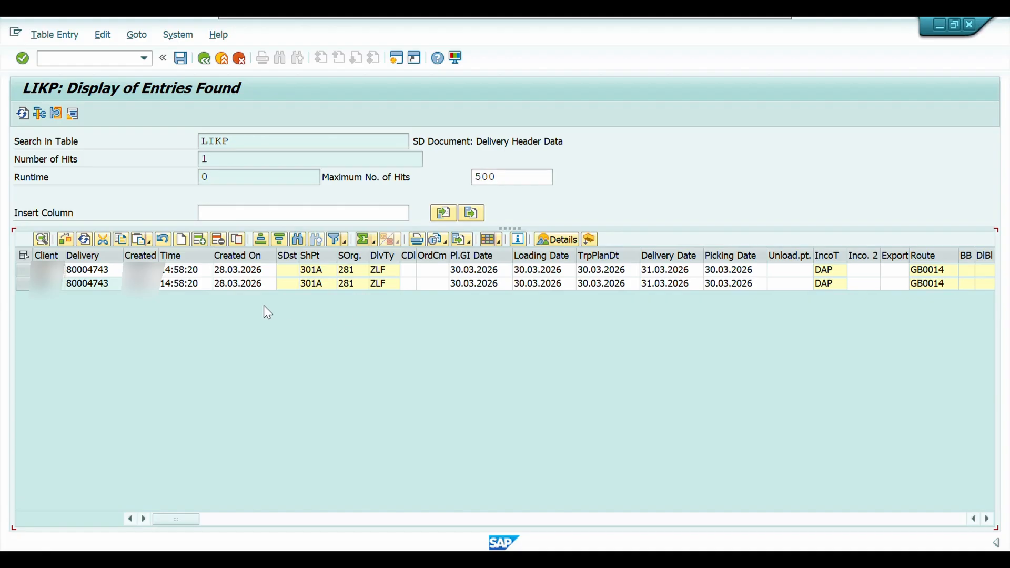
Delete the first of the two identical LIKP rows
left_click(22, 270)
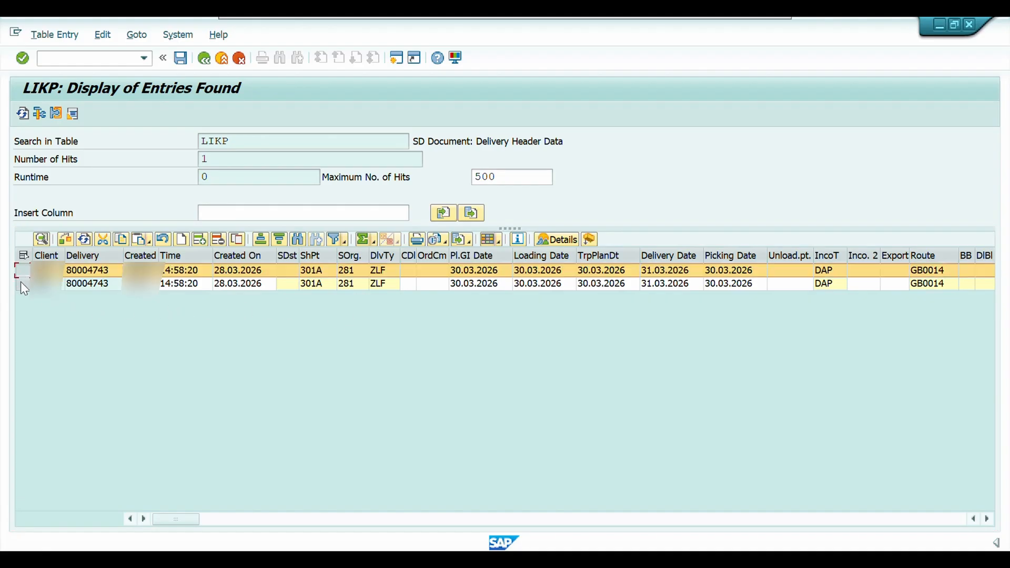
left_click(23, 283)
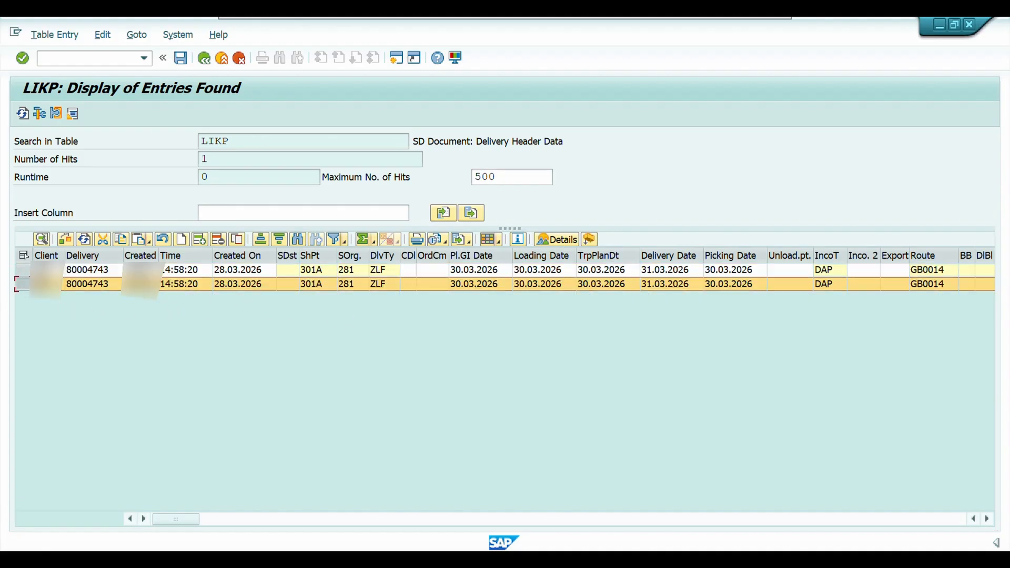
left_click(23, 270)
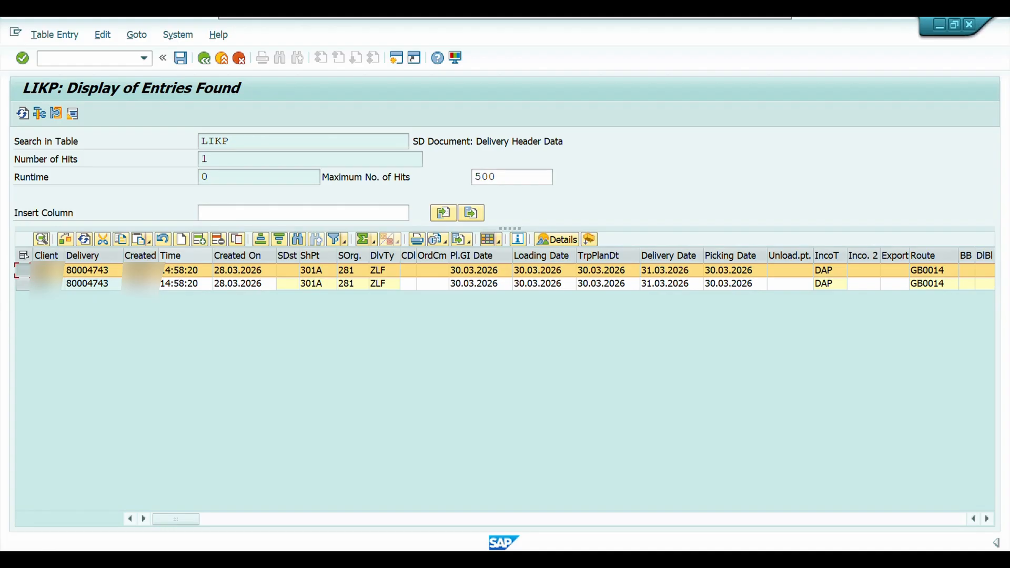
left_click(218, 239)
Insert the VLSTK column, save the delivery's distribution status as A and return to the function module's test parameters
left_click(218, 207)
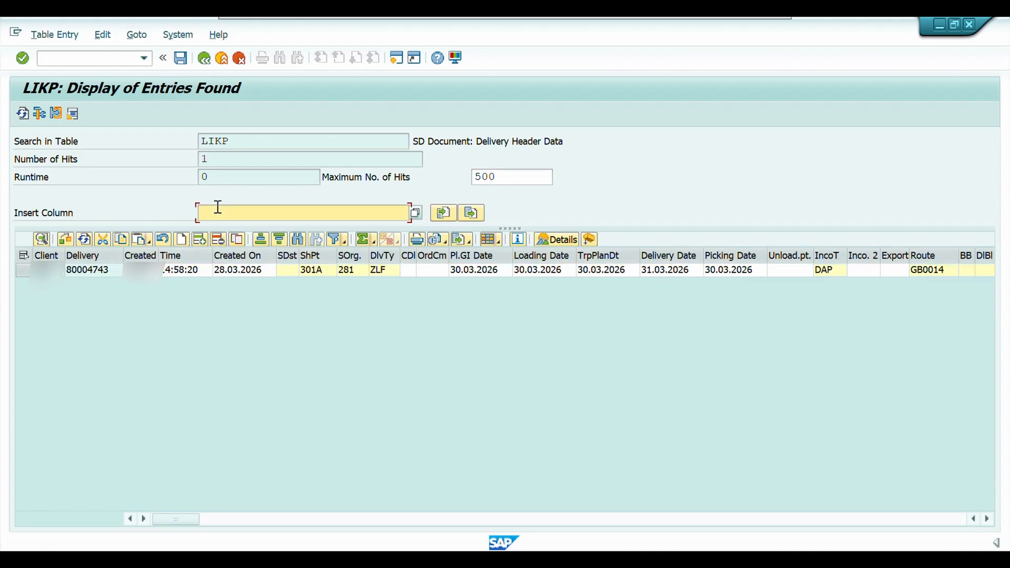
type("VLSTK")
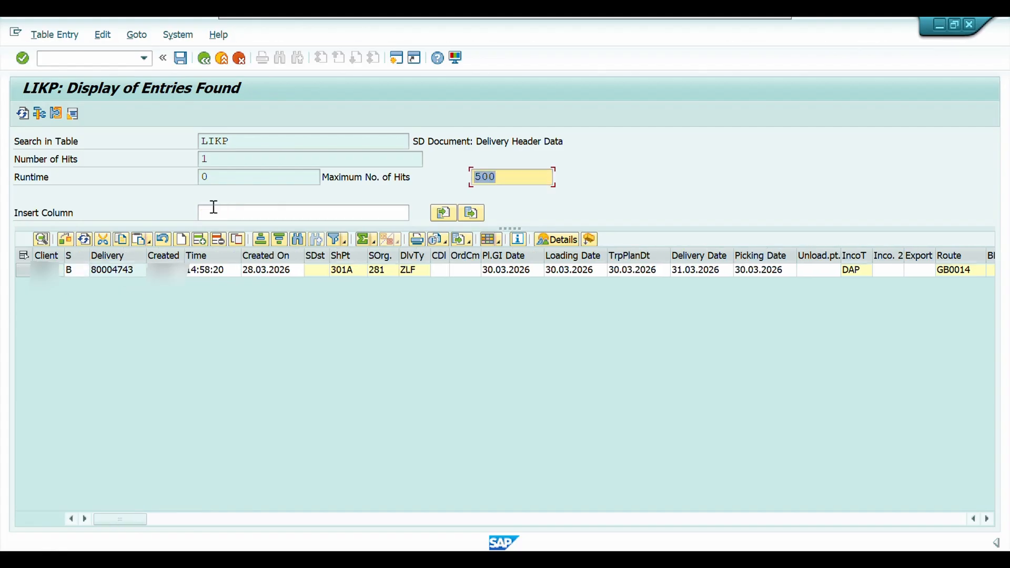
left_click(81, 273)
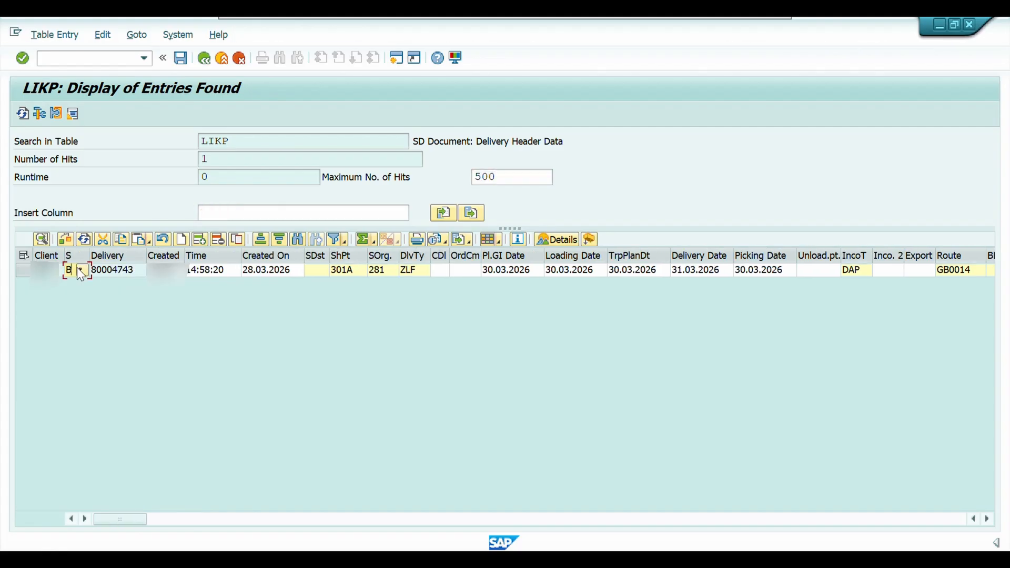
key("BackSpace")
left_click(182, 58)
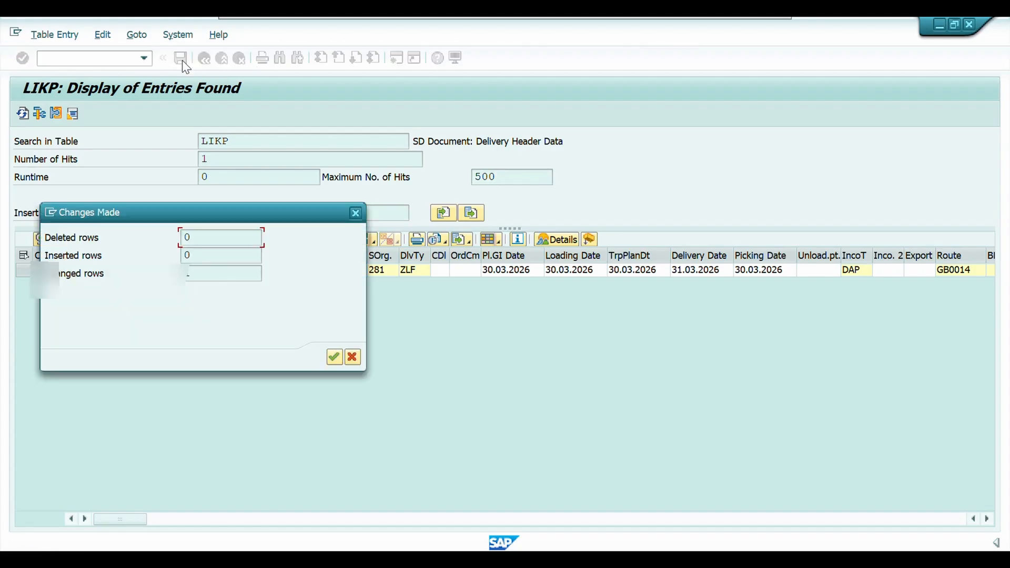
left_click(335, 357)
left_click(203, 59)
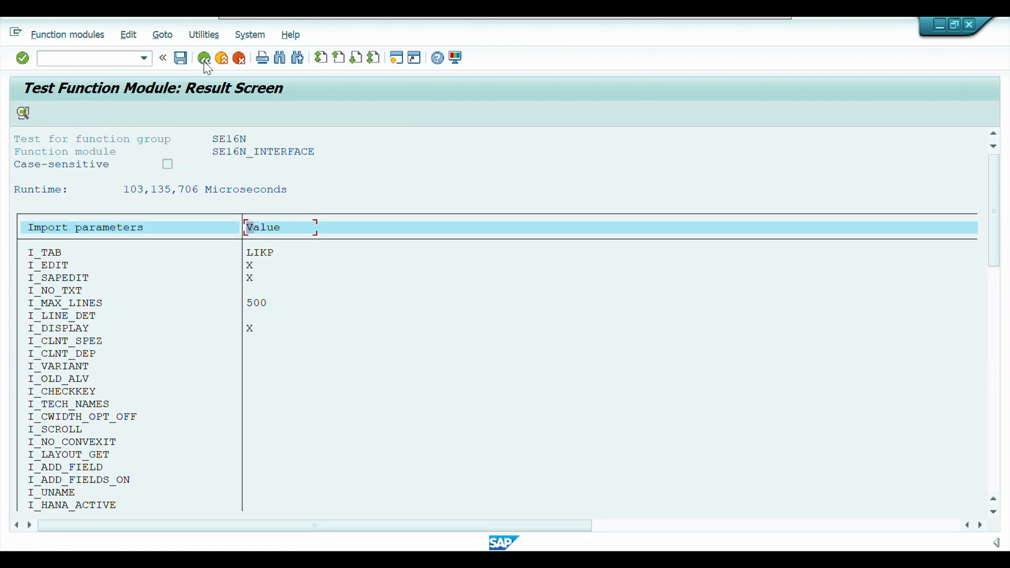
left_click(204, 58)
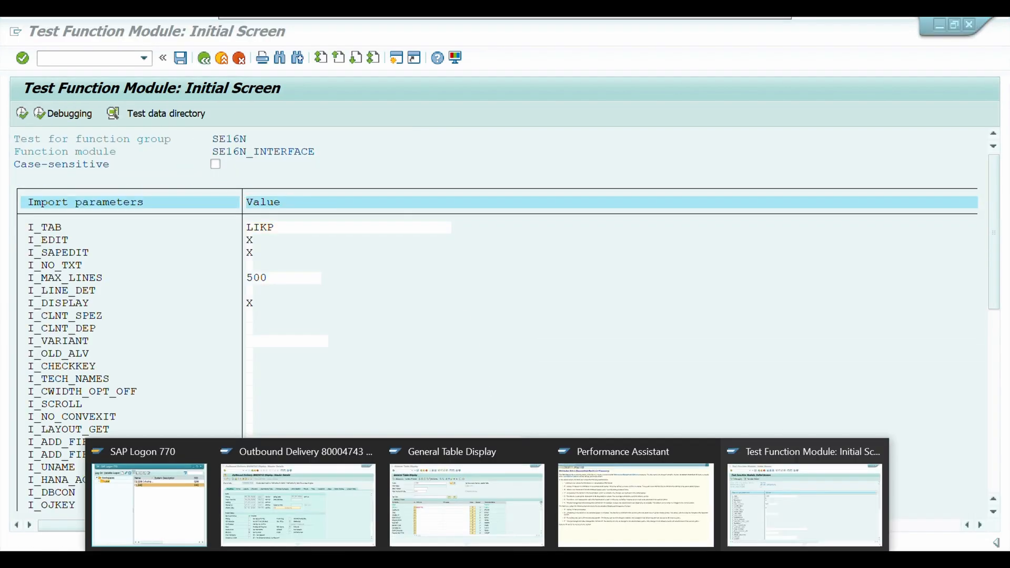
Switch to the outbound delivery session, reload the delivery and show its header details to check the decentralized warehouse status
left_click(300, 494)
left_click(205, 56)
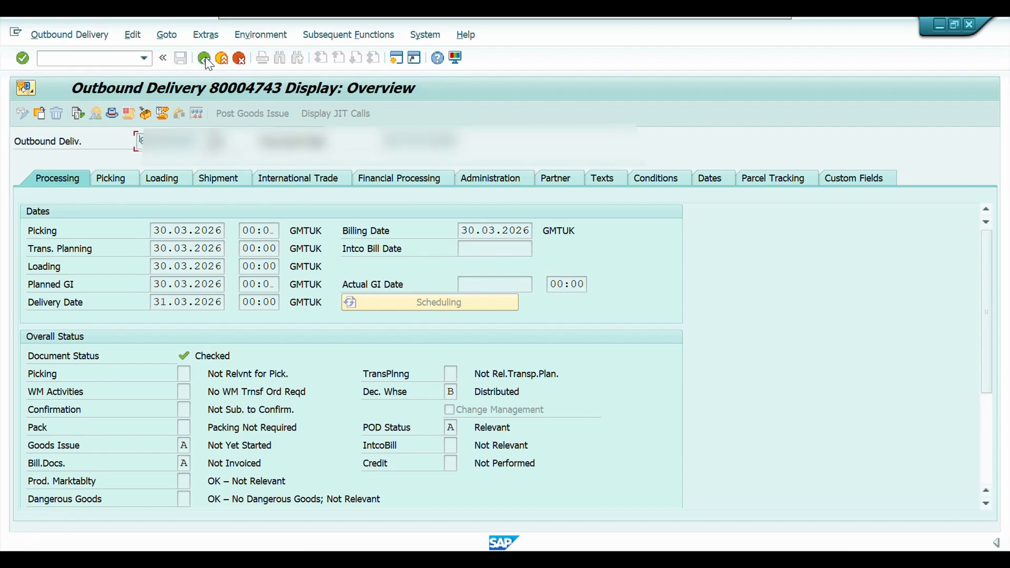
left_click(206, 59)
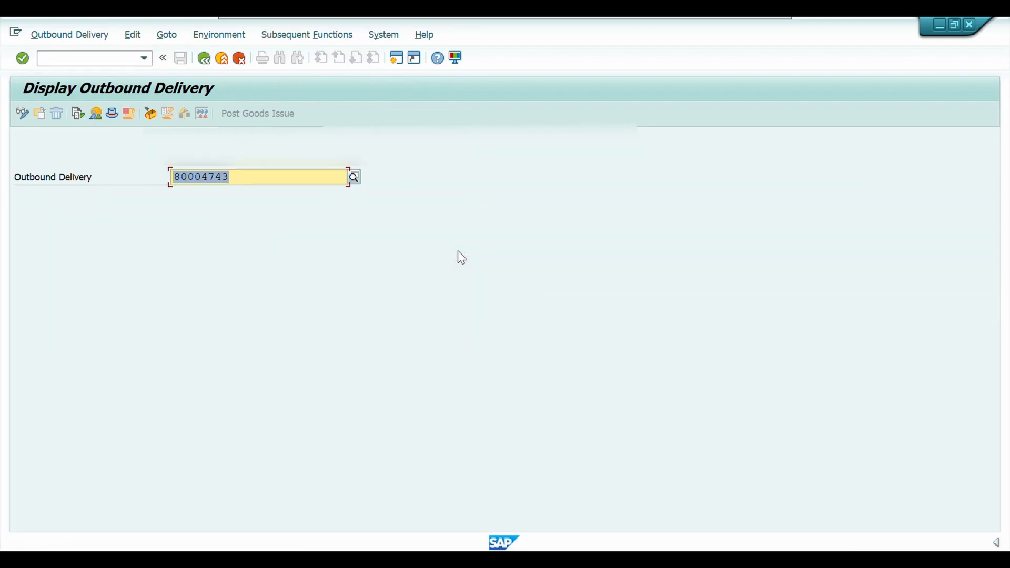
key("Return")
left_click(112, 114)
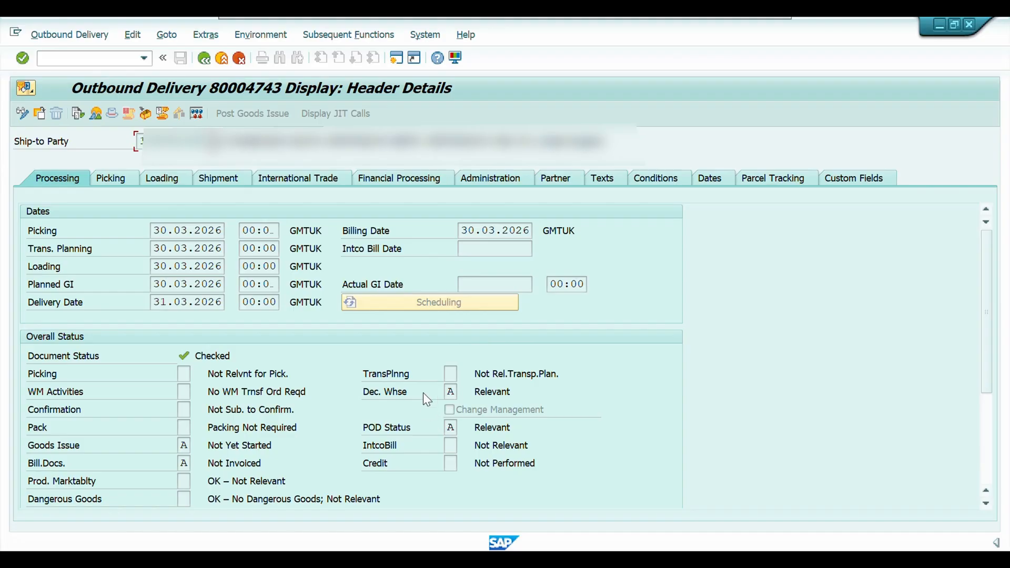
Return to the function module session, open the ABAP Dictionary in a new session and display database table LIKP
left_click(487, 560)
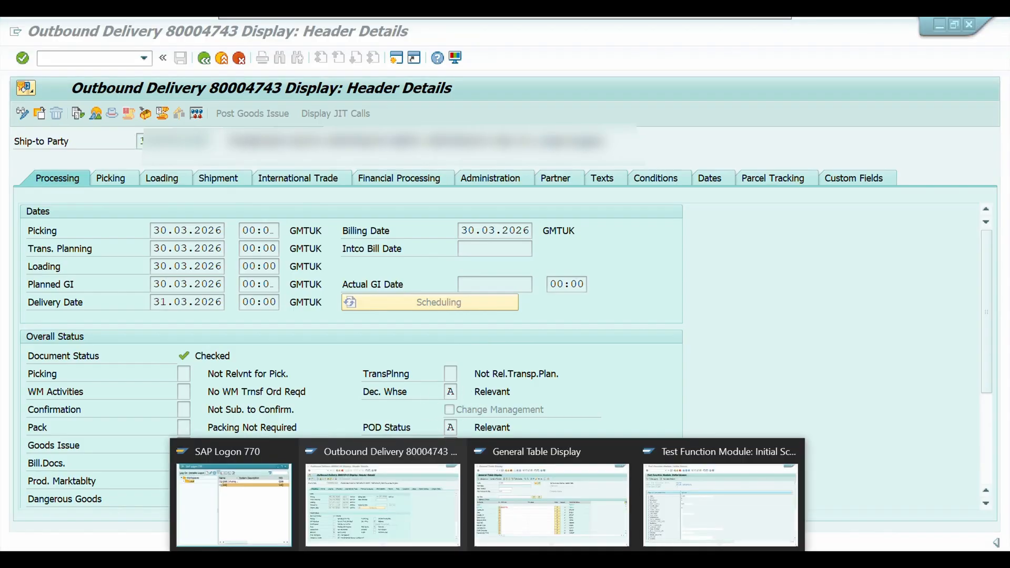
left_click(712, 492)
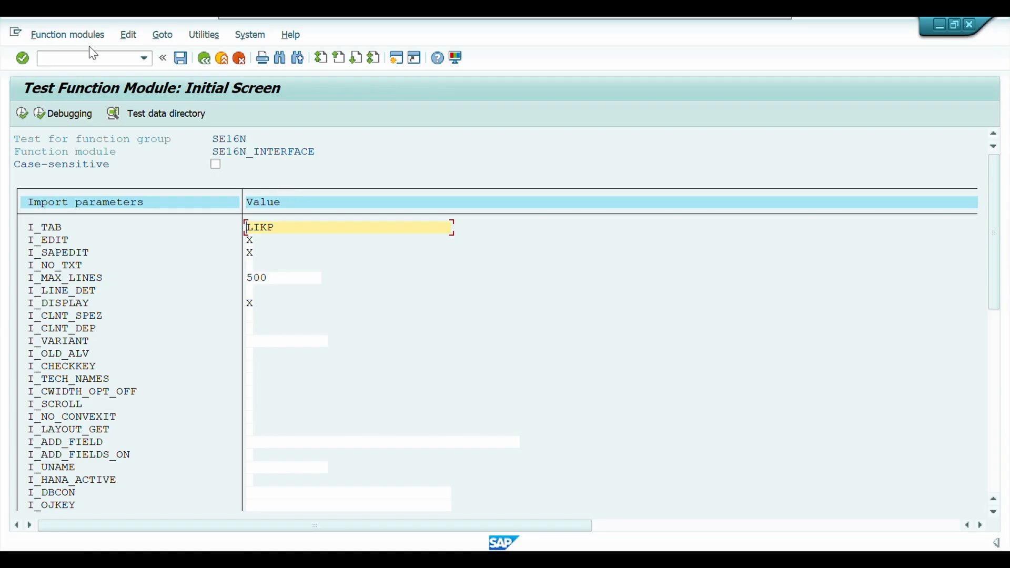
left_click(73, 62)
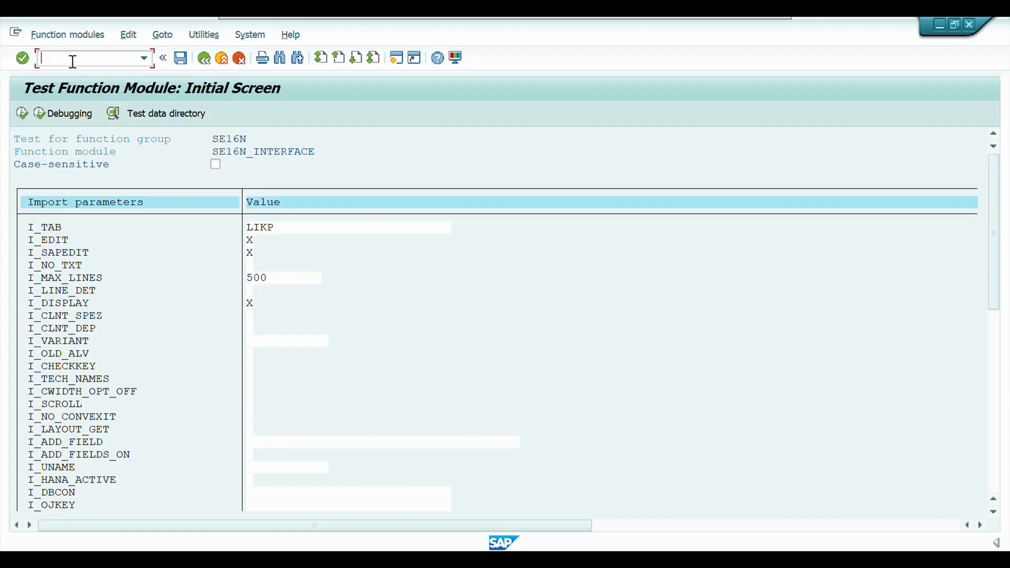
type("/oSE16N")
key("Return")
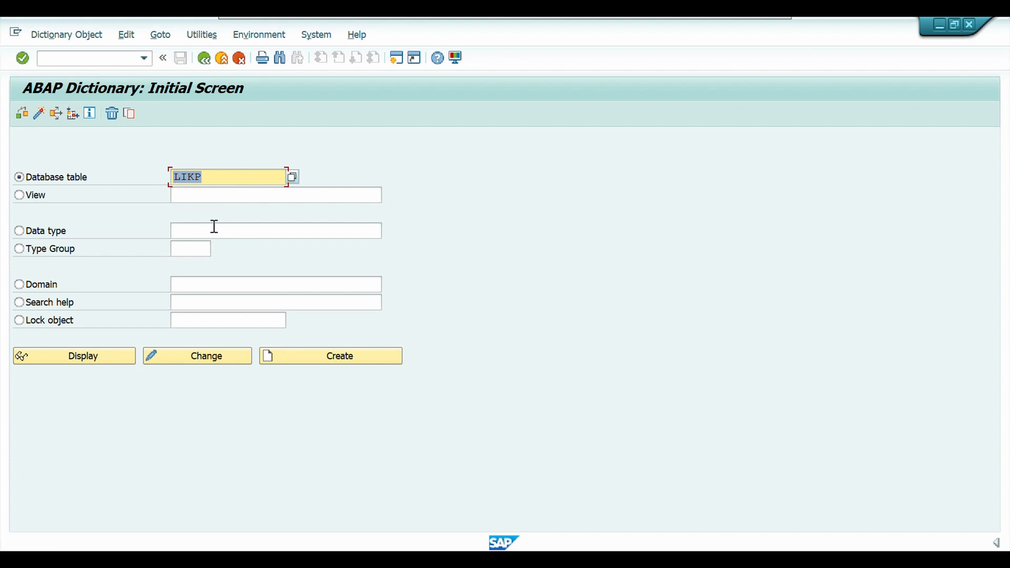
left_click(83, 358)
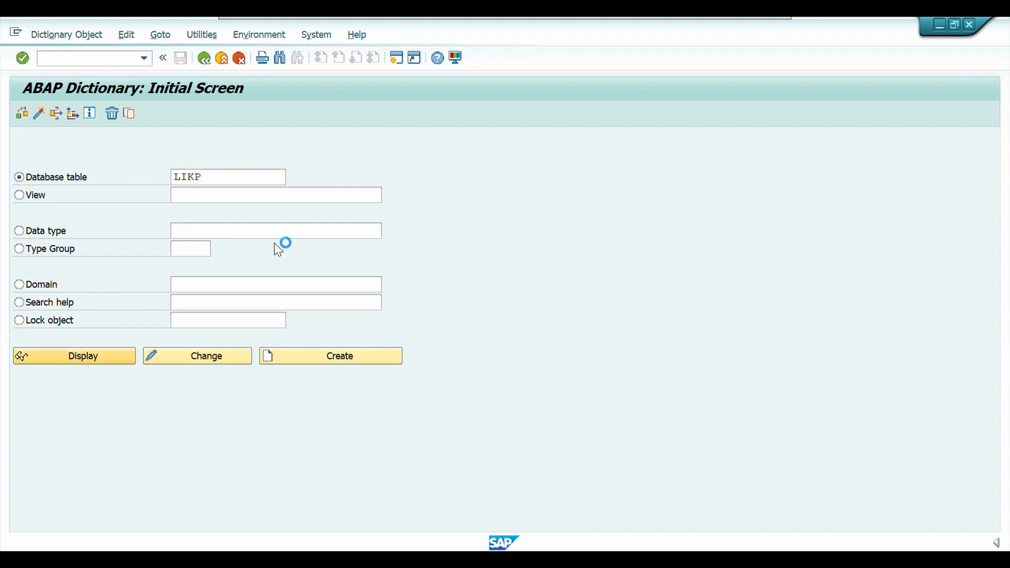
Open the contents of table LIKP in the Data Browser, select the outbound delivery by number and display its full record
left_click(261, 115)
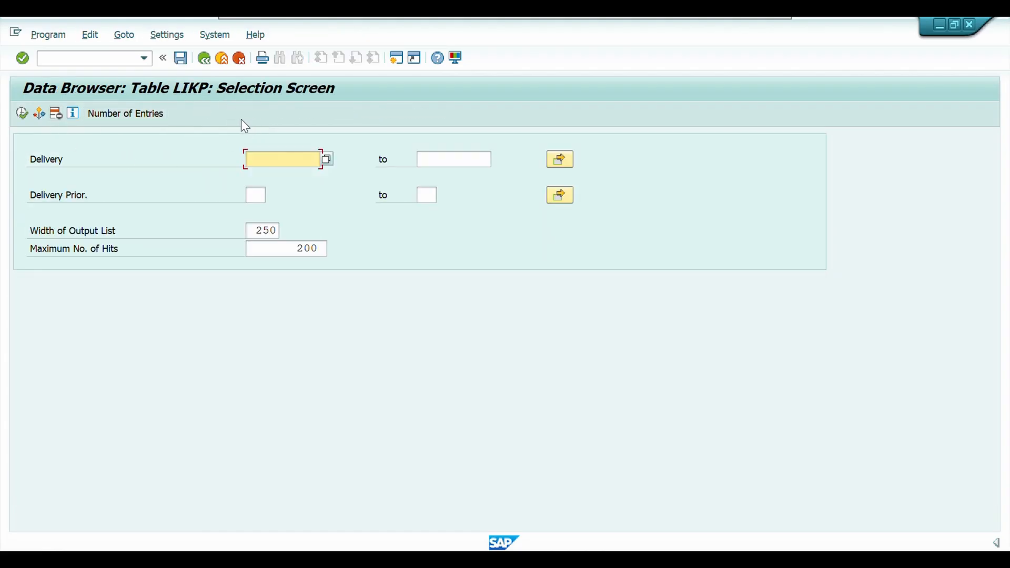
left_click(261, 158)
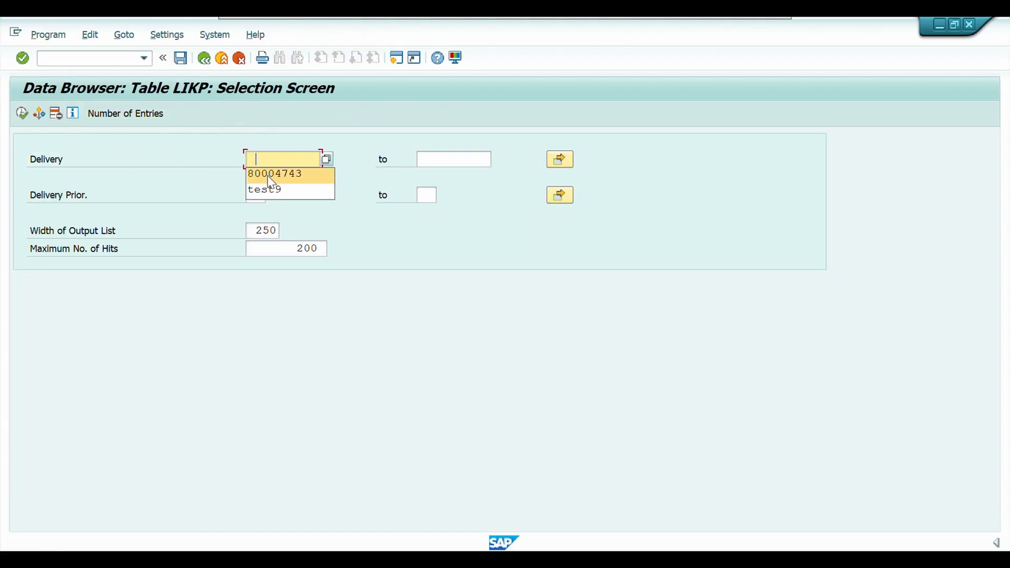
left_click(268, 175)
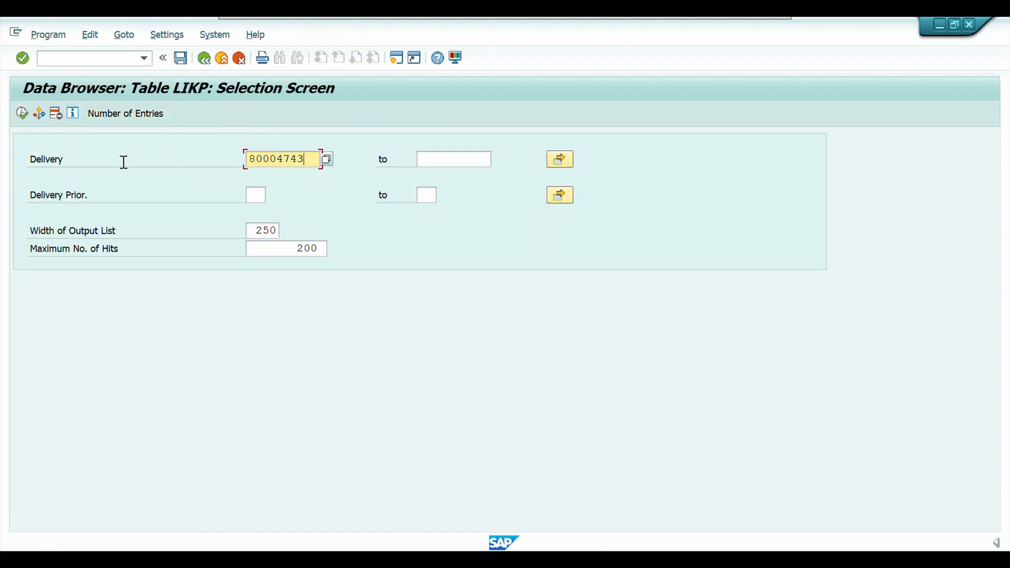
left_click(25, 116)
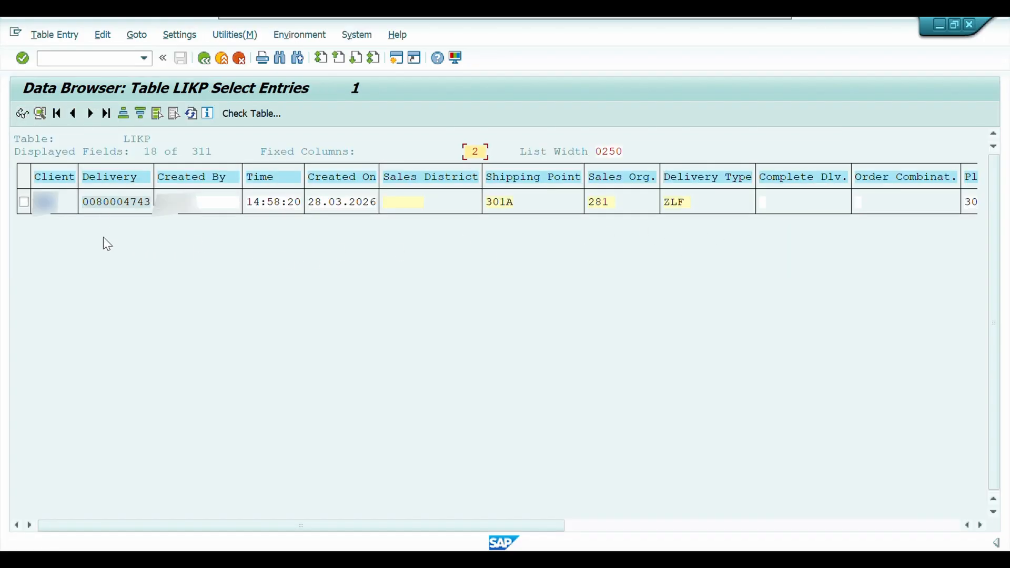
double_click(112, 201)
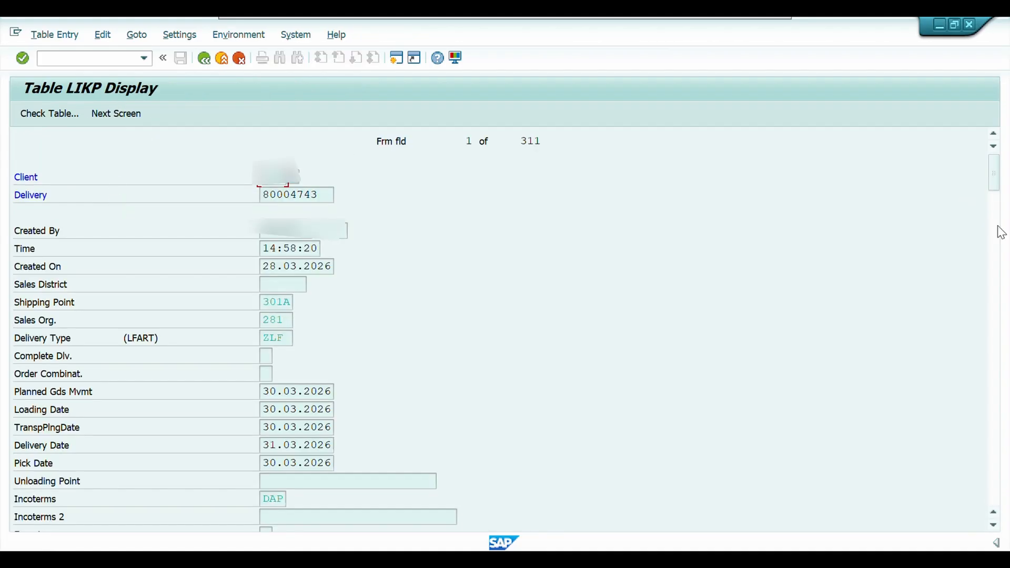
left_click_drag(994, 184, 960, 488)
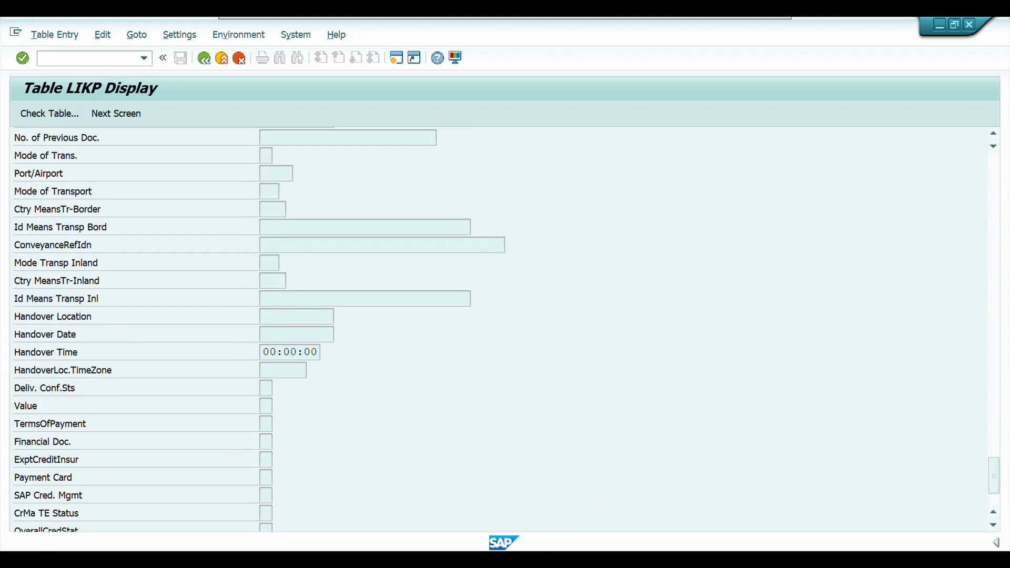
Switch to the General Table Display session, list the delivery's LIKP entry and insert the VLSTK column to check the distribution status
left_click(487, 559)
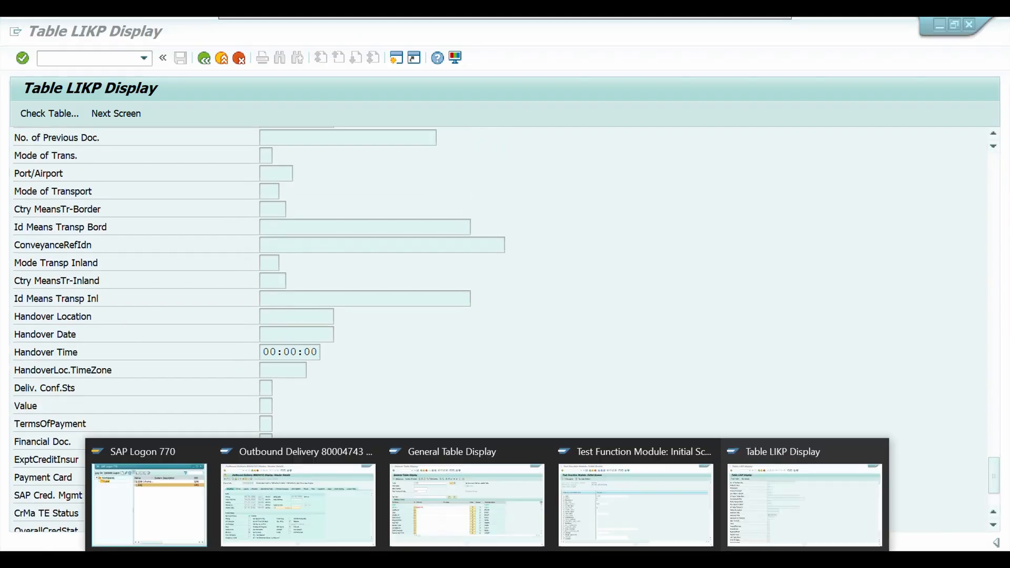
left_click(500, 507)
left_click(21, 113)
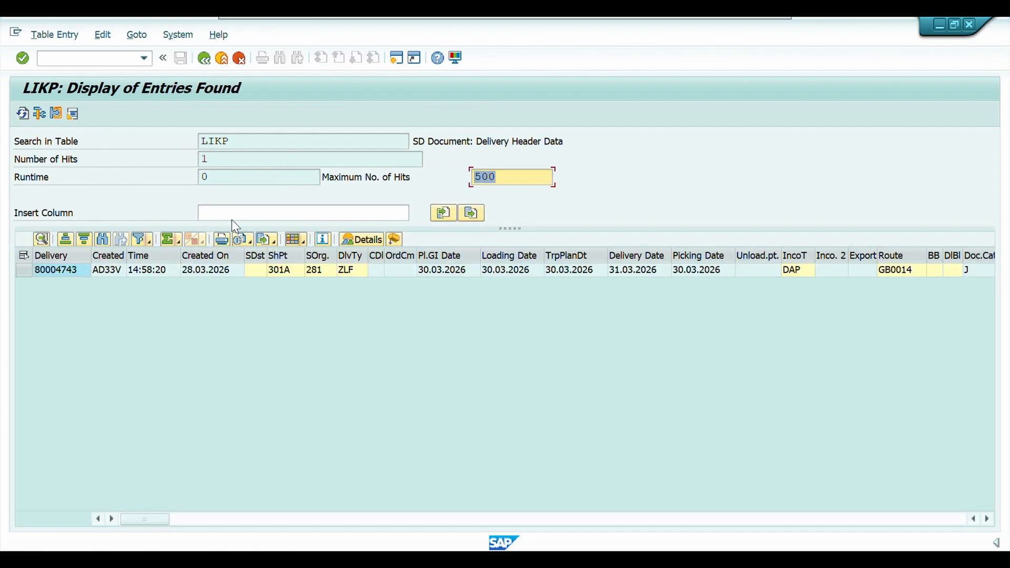
left_click(231, 214)
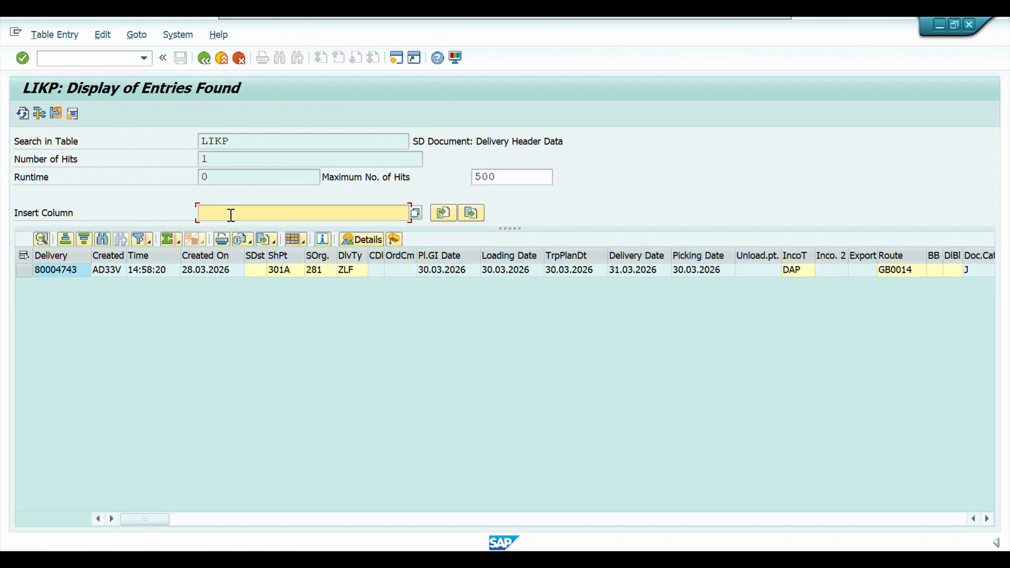
type("V")
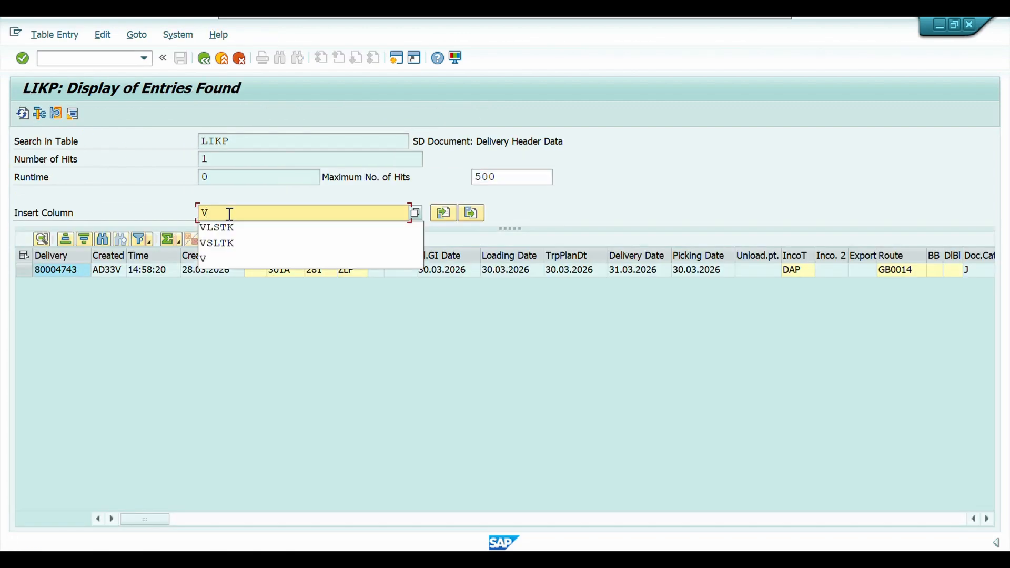
type("LSTK")
key("Return")
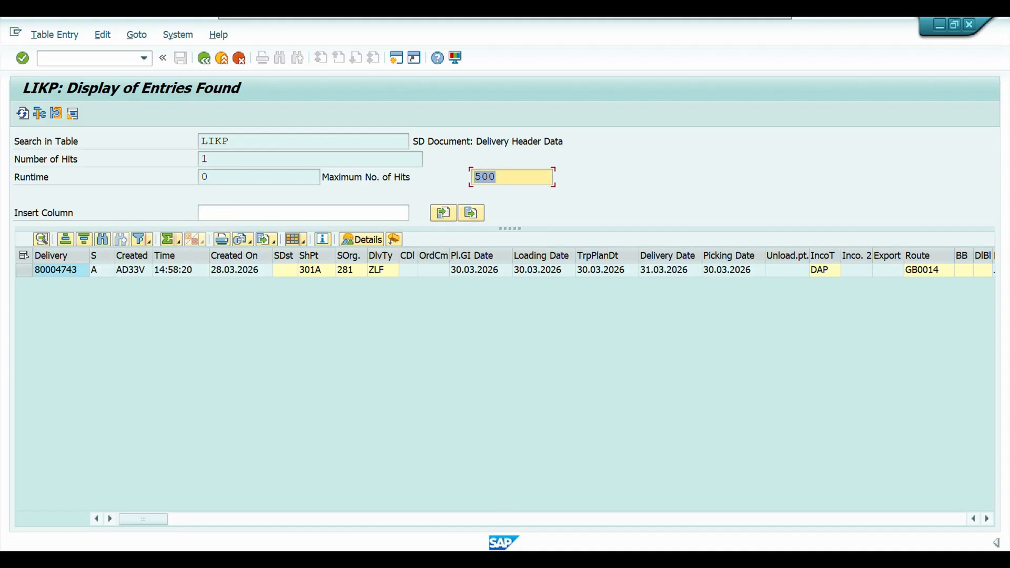
Return to the LIKP record display and locate the StatDecntrlWhse field on its second field screen
left_click(487, 560)
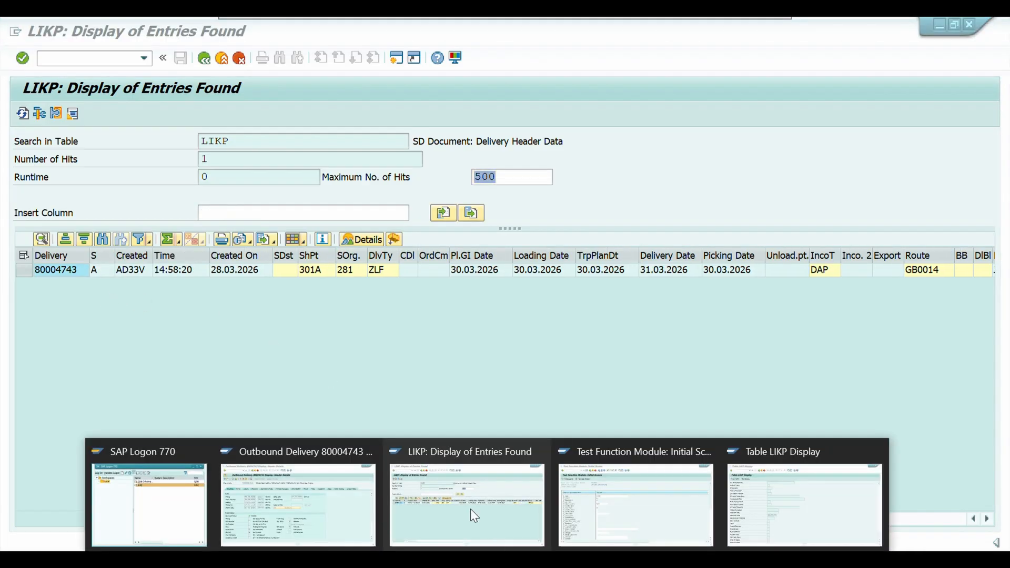
left_click(756, 504)
scroll(214, 342, "down", 3)
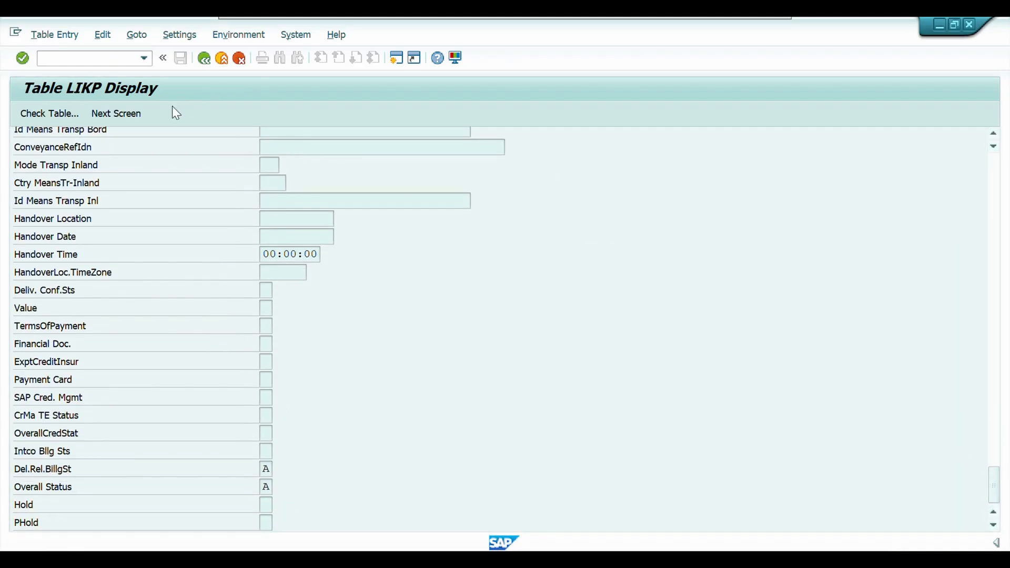
left_click(105, 114)
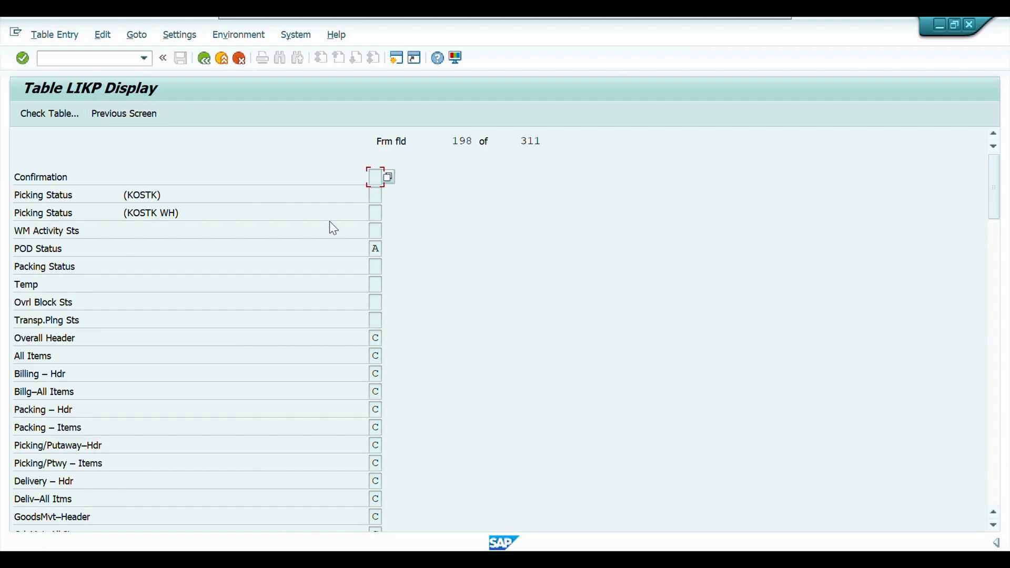
scroll(421, 262, "down", 5)
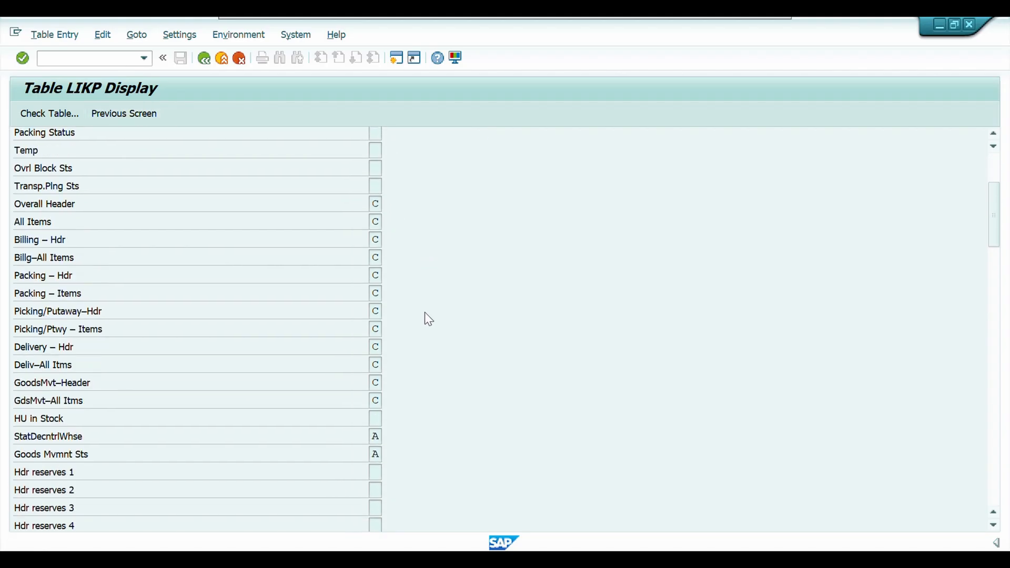
left_click(100, 405)
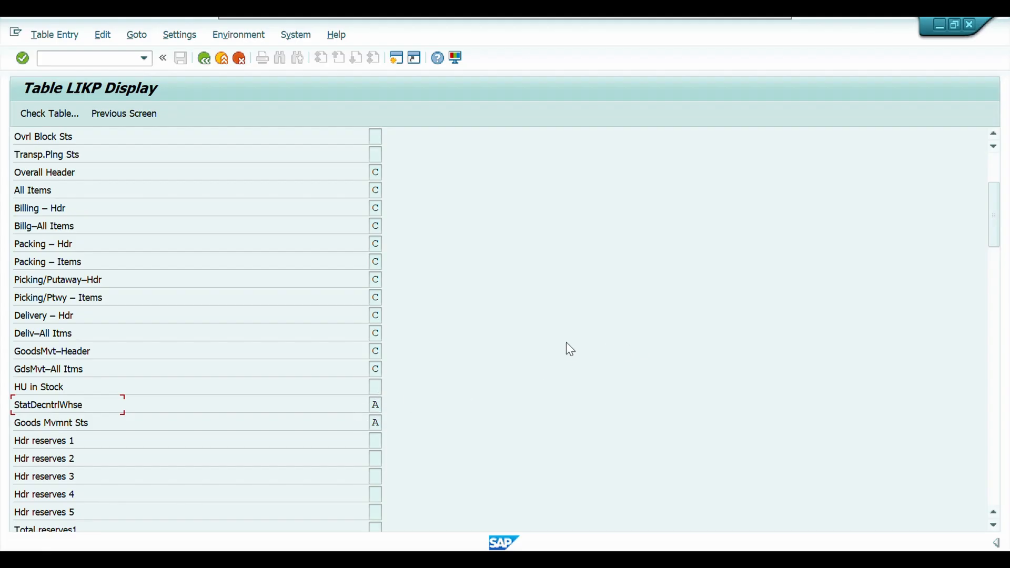
mouse_move(998, 217)
left_mouse_down()
mouse_move(998, 195)
mouse_move(1001, 233)
left_mouse_up()
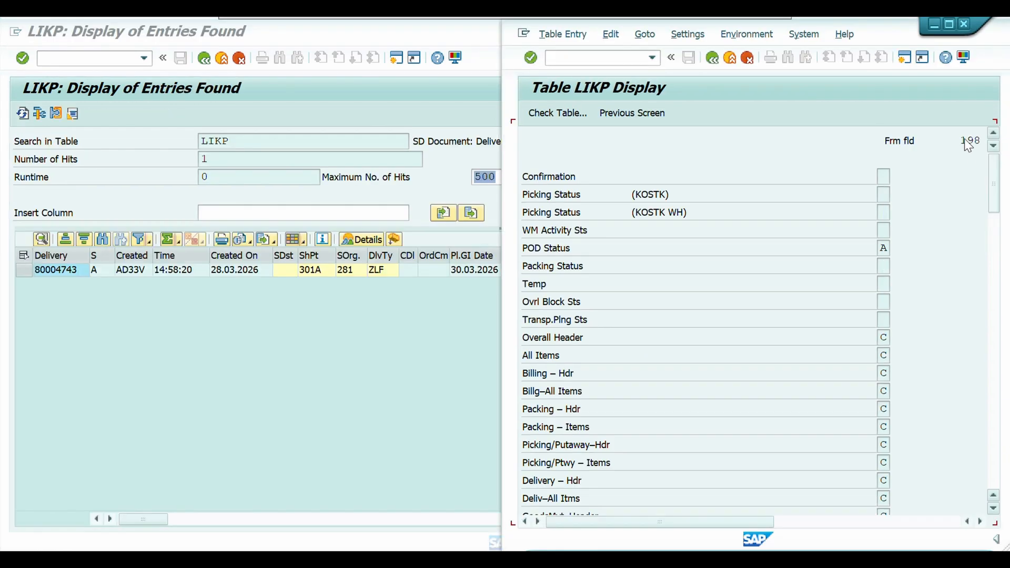
left_click(950, 24)
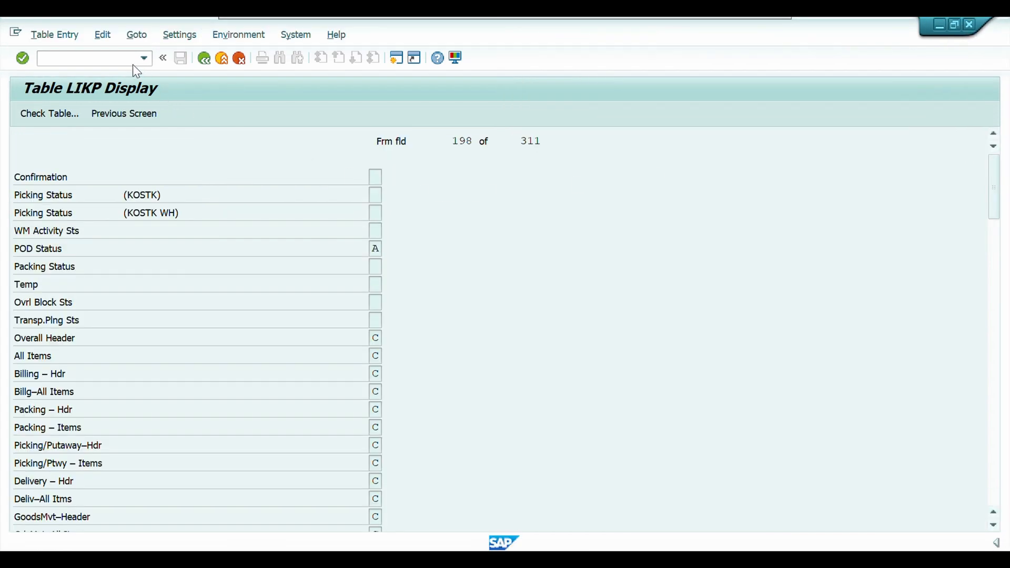
Go back to the record's first field screen, switch on debugging with /H and enter the ABAP Debugger
left_click(104, 116)
left_click(86, 63)
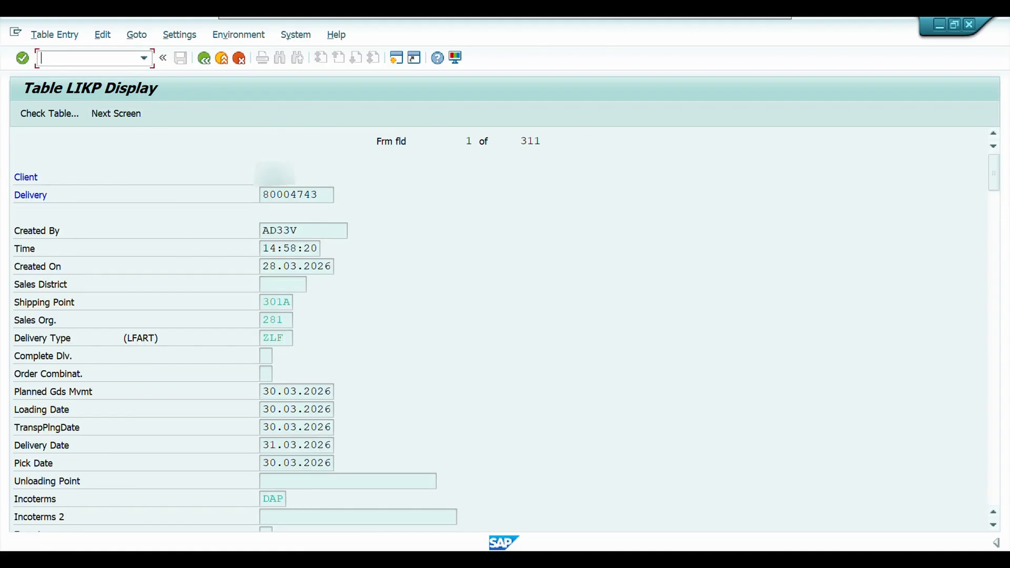
type("/H")
key("Return")
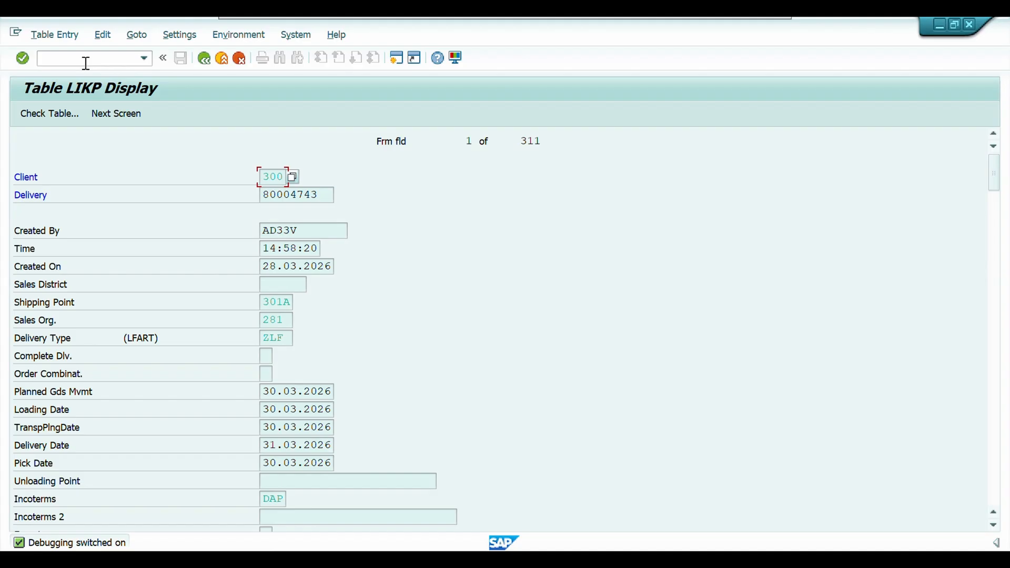
key("Return")
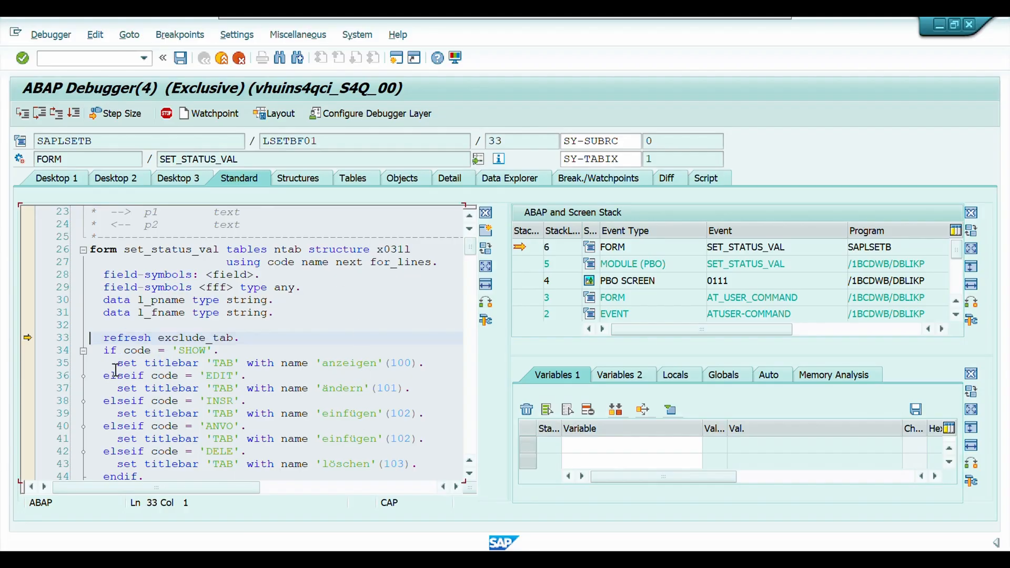
Set the debugger variable CODE to EDIT and resume execution so the LIKP record opens in change mode
double_click(130, 351)
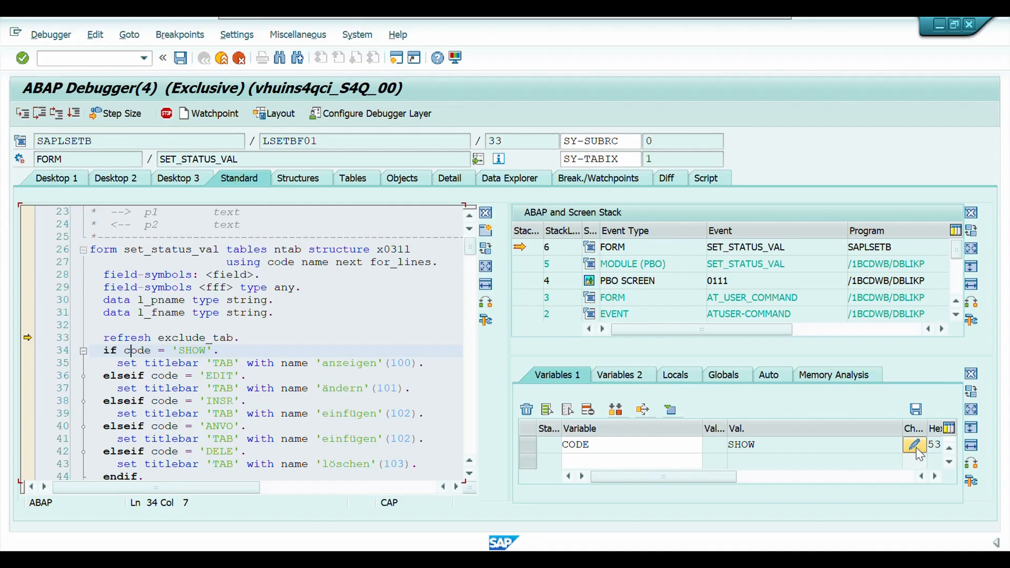
left_click(919, 451)
key("BackSpace")
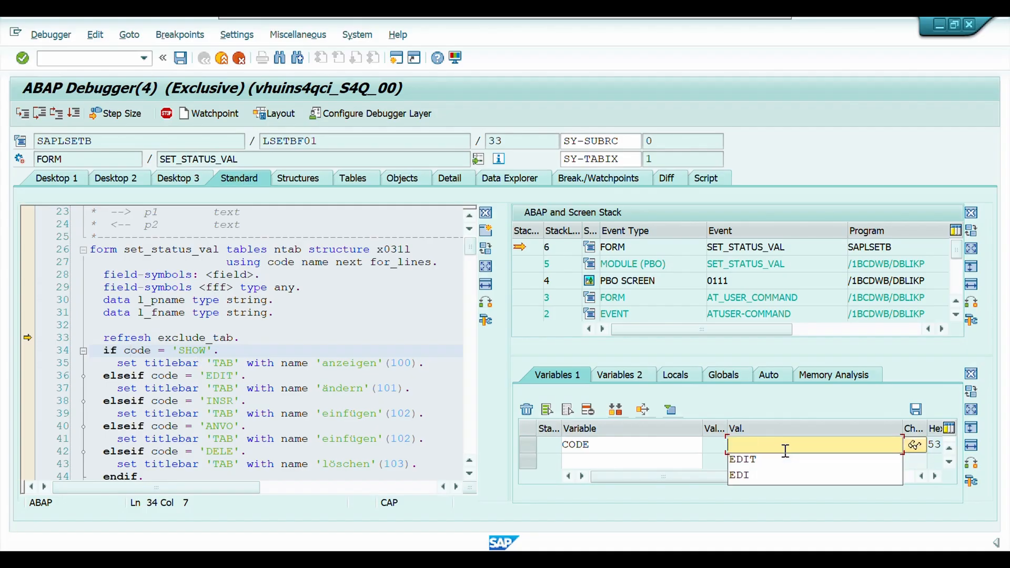
key("Caps_Lock")
key("Caps_Lock")
type("ED")
key("BackSpace")
type("D")
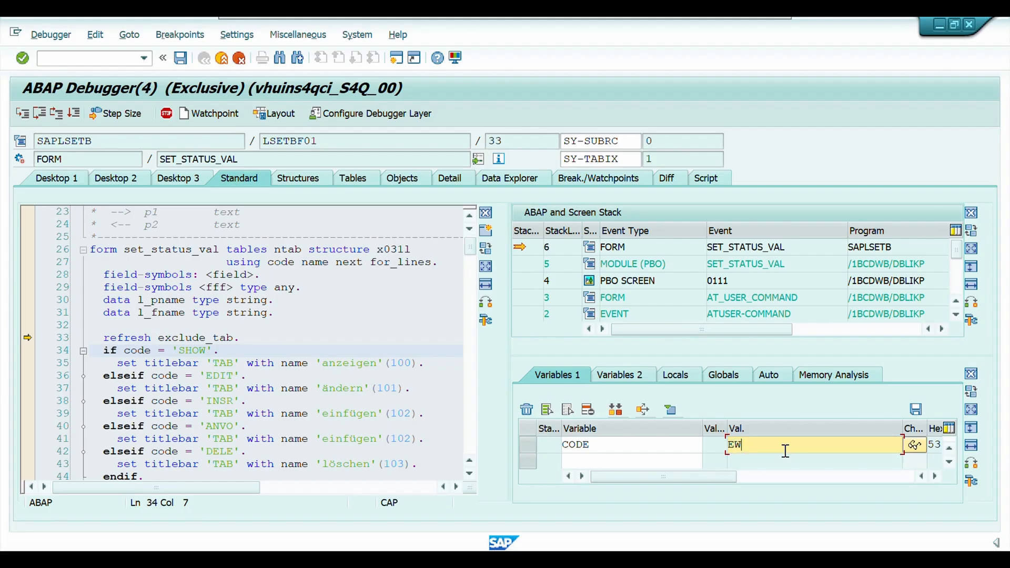
key("BackSpace")
type("DIT")
key("Return")
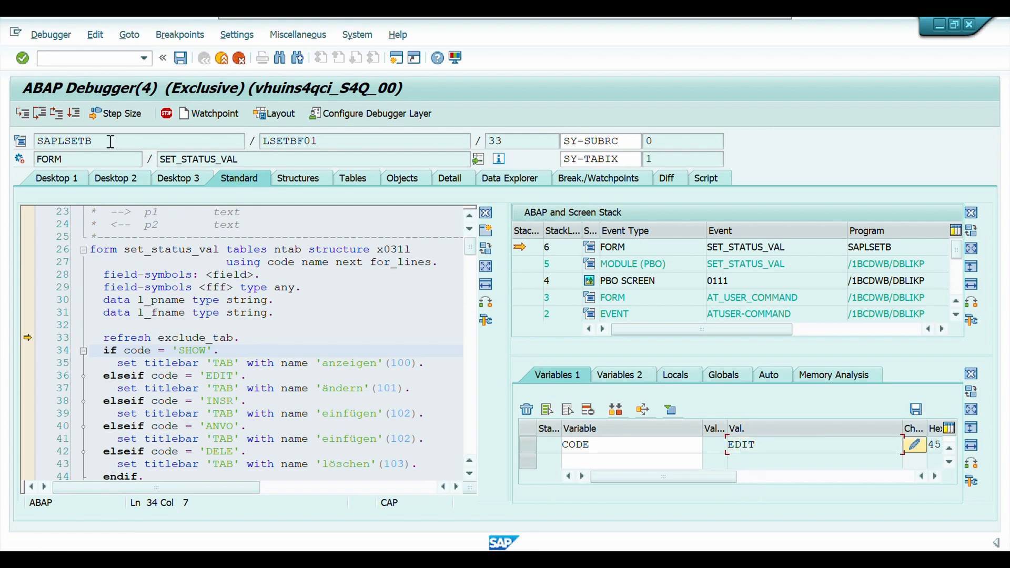
left_click(75, 113)
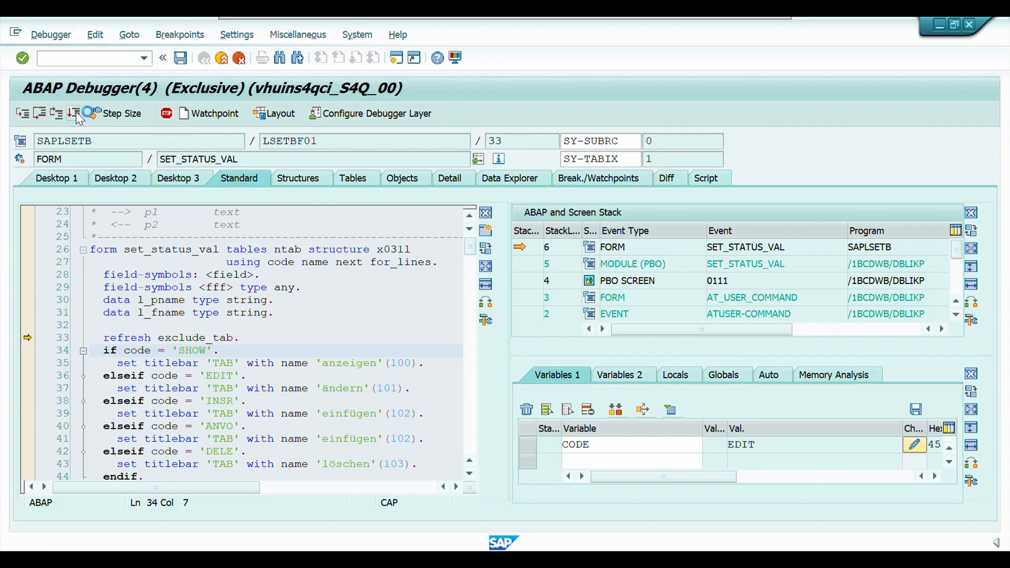
Examine which fields on the first screen of the LIKP record can be edited, including Delivery, Created By and Planned Gds Mvmt
scroll(419, 243, "down", 1)
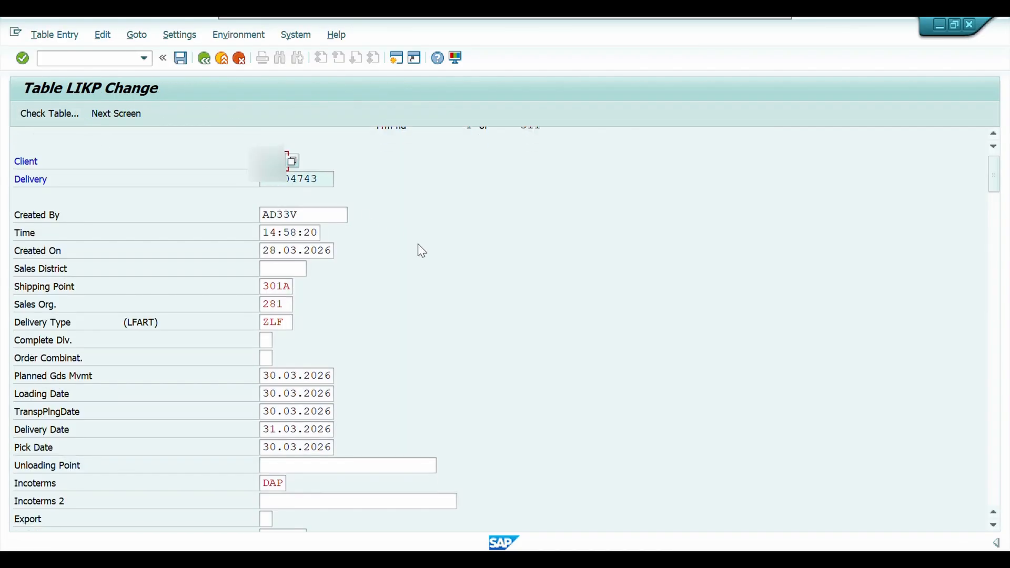
scroll(421, 241, "up", 1)
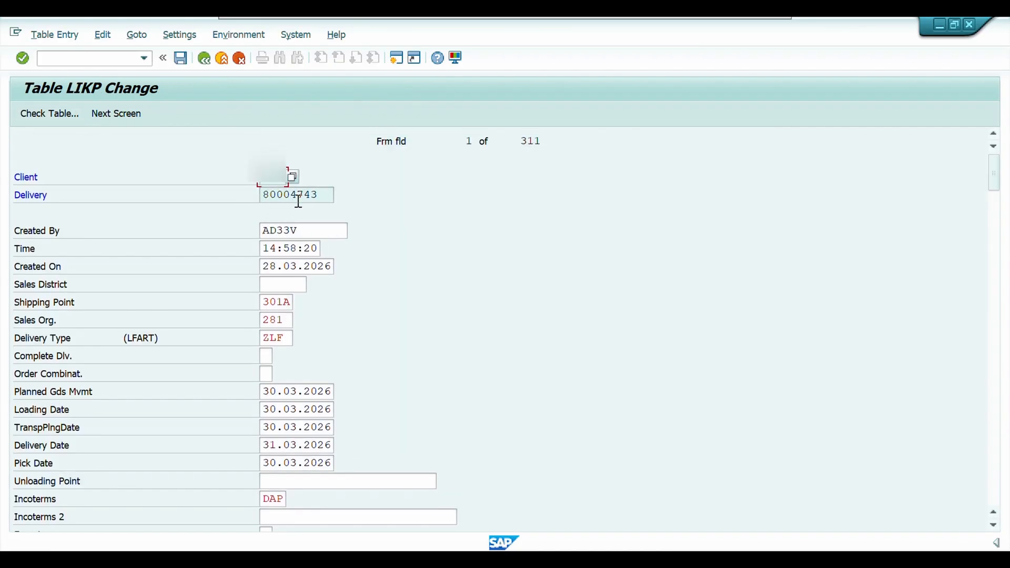
scroll(342, 347, "down", 1)
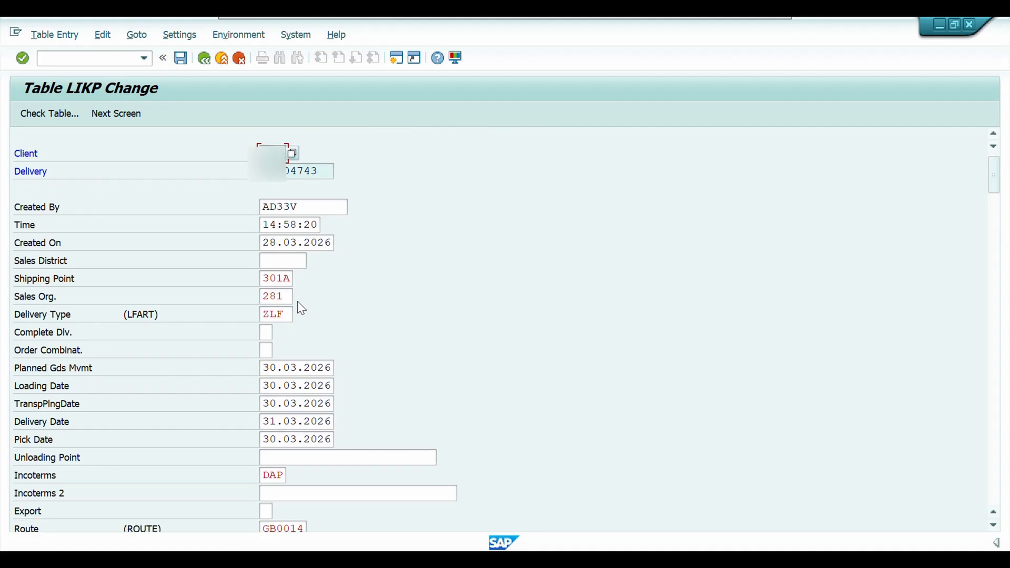
scroll(353, 184, "up", 1)
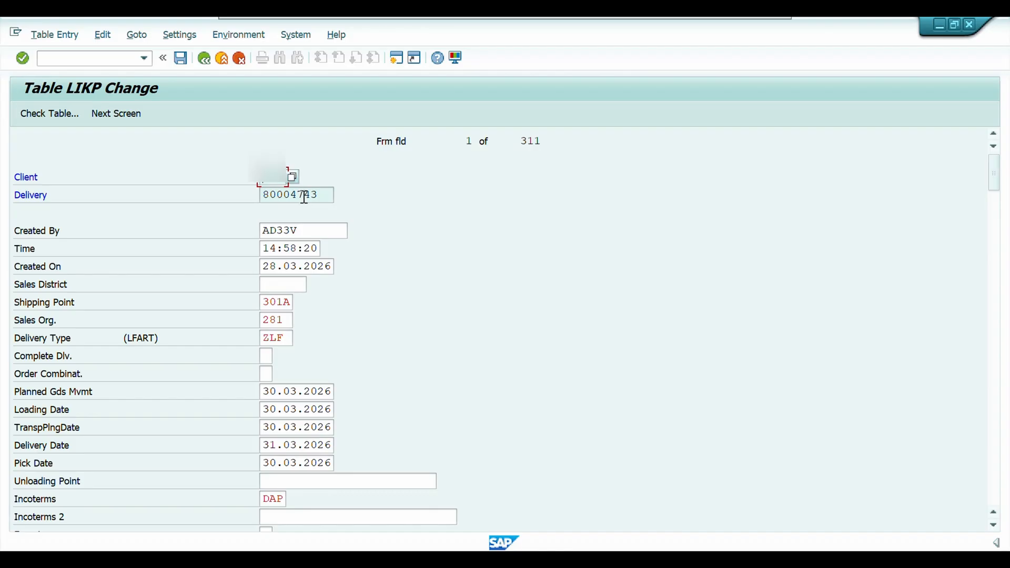
double_click(335, 199)
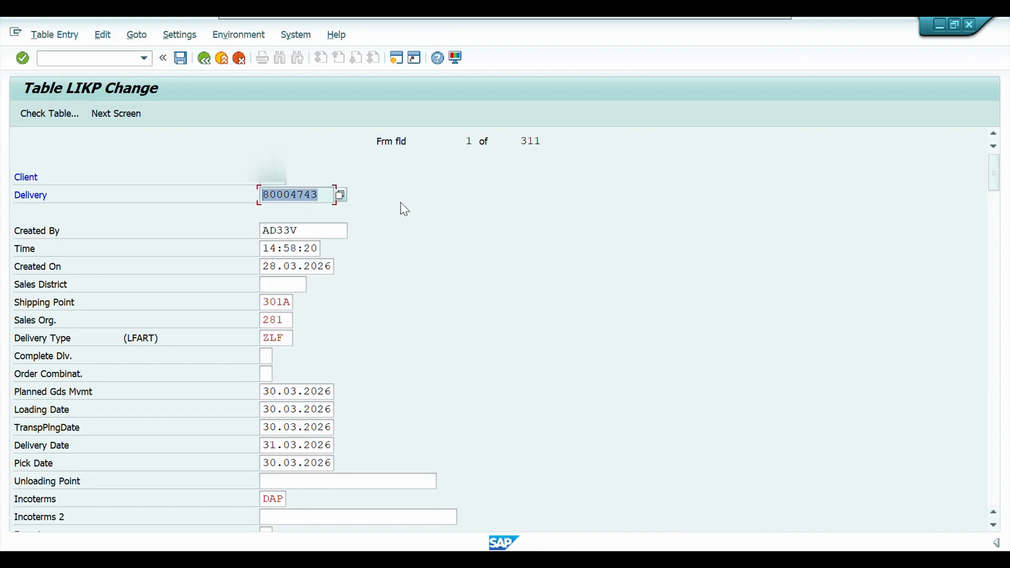
left_click(322, 230)
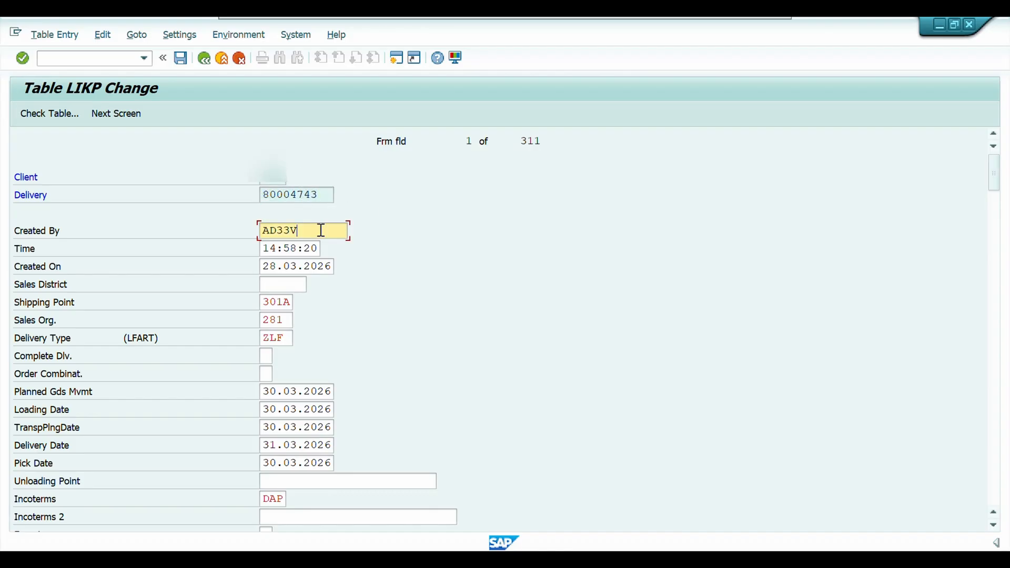
left_click(329, 392)
scroll(333, 360, "down", 1)
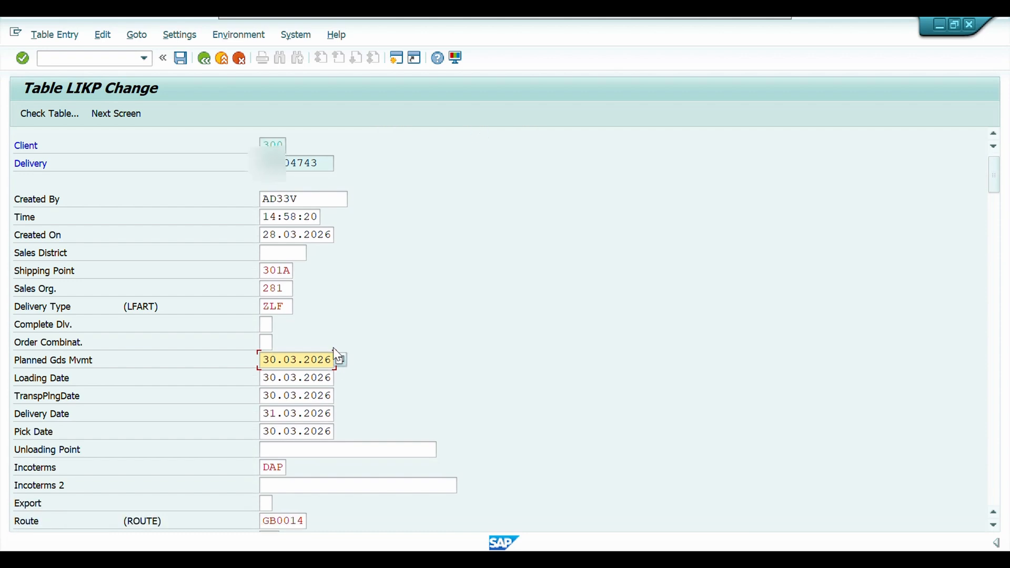
scroll(335, 350, "up", 1)
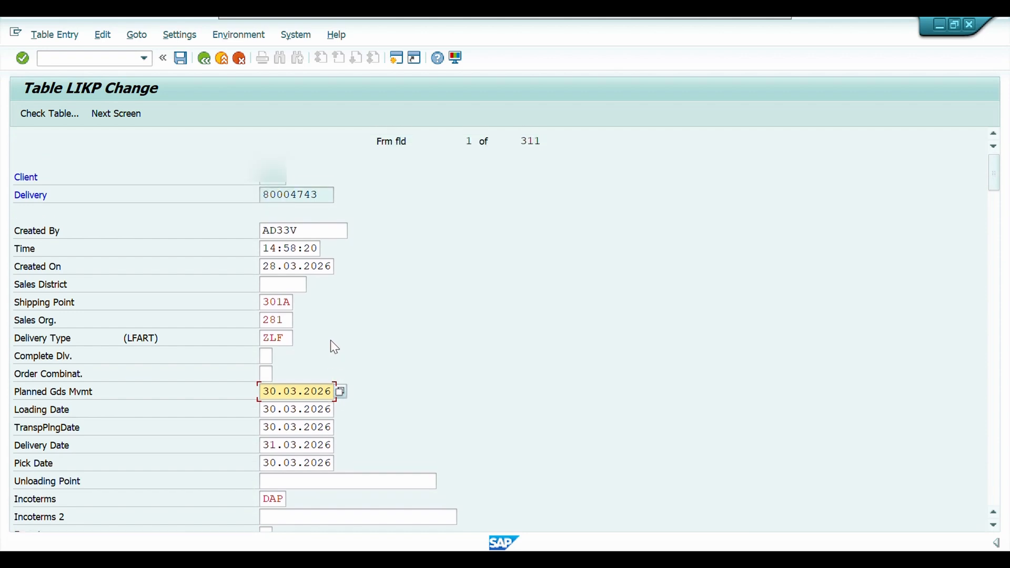
Set the StatDecntrlWhse field on the LIKP record's second field screen to D and save the record
left_click(125, 115)
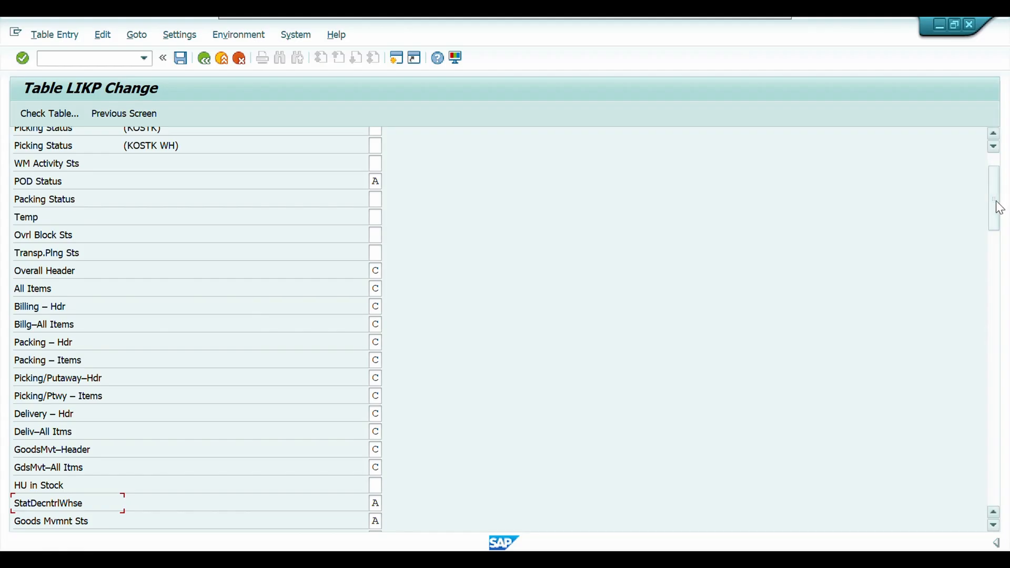
left_click_drag(995, 204, 963, 251)
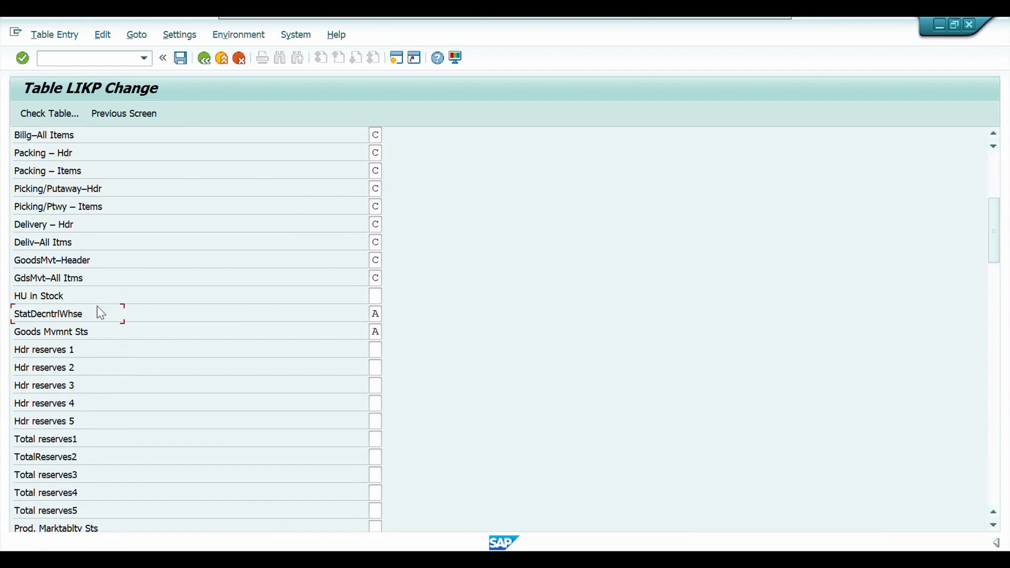
left_click(375, 311)
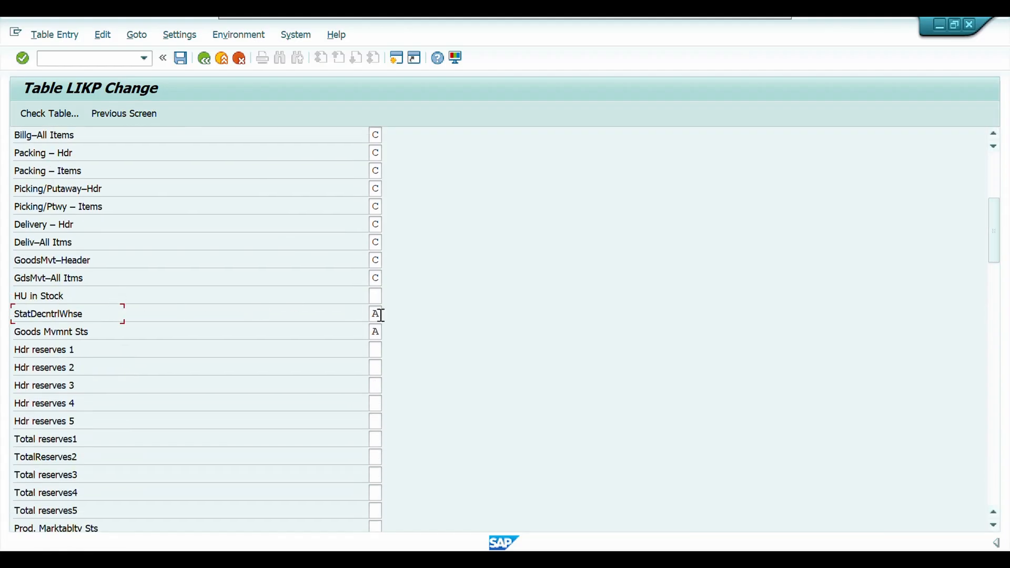
type("d")
left_click(420, 320)
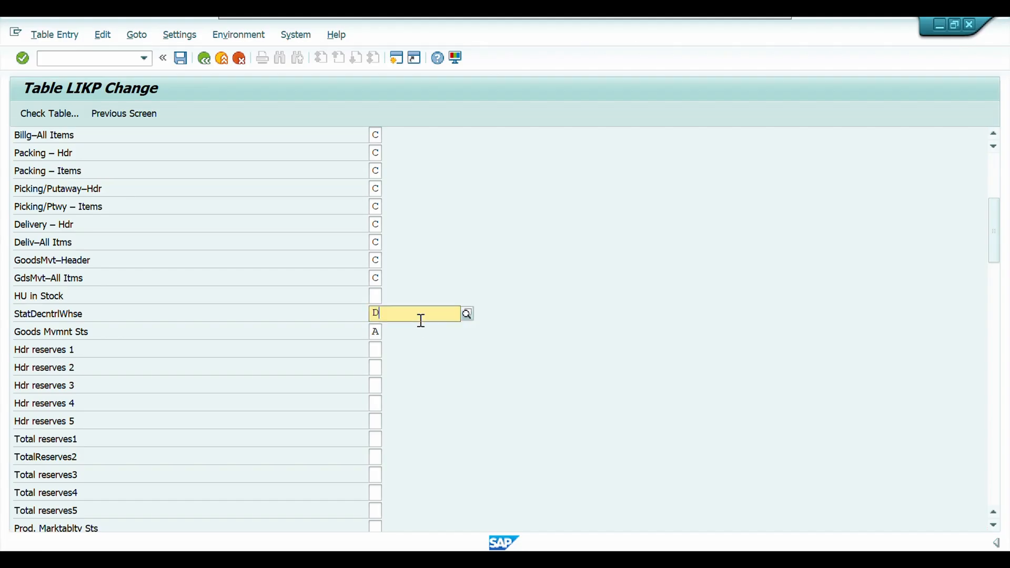
left_click(549, 236)
left_click(375, 314)
type("D")
left_click(185, 60)
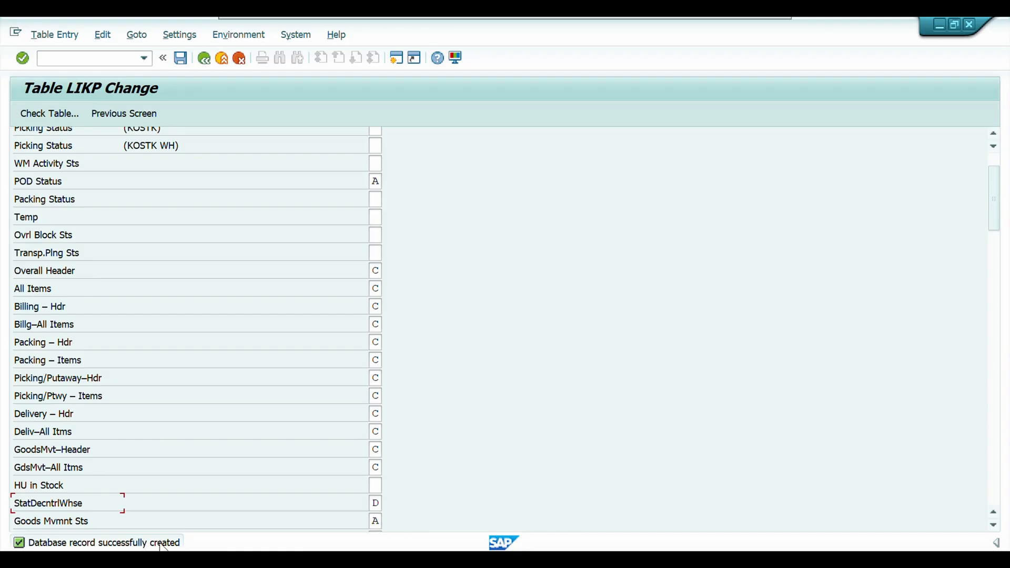
Leave the changed LIKP record and its entry list, and switch to the outbound delivery's header display
left_click(203, 59)
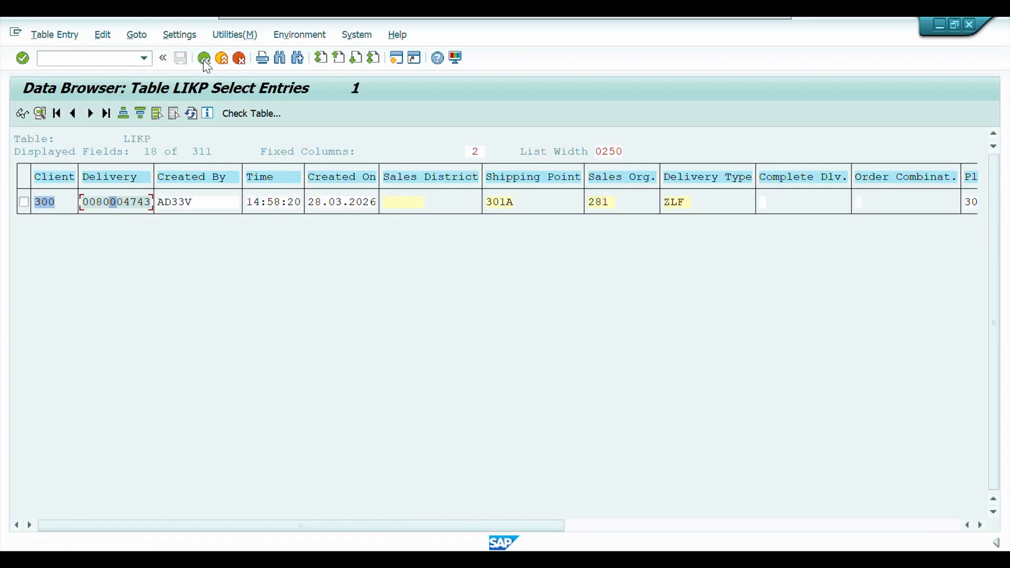
left_click(203, 59)
mouse_move(470, 526)
left_click(298, 511)
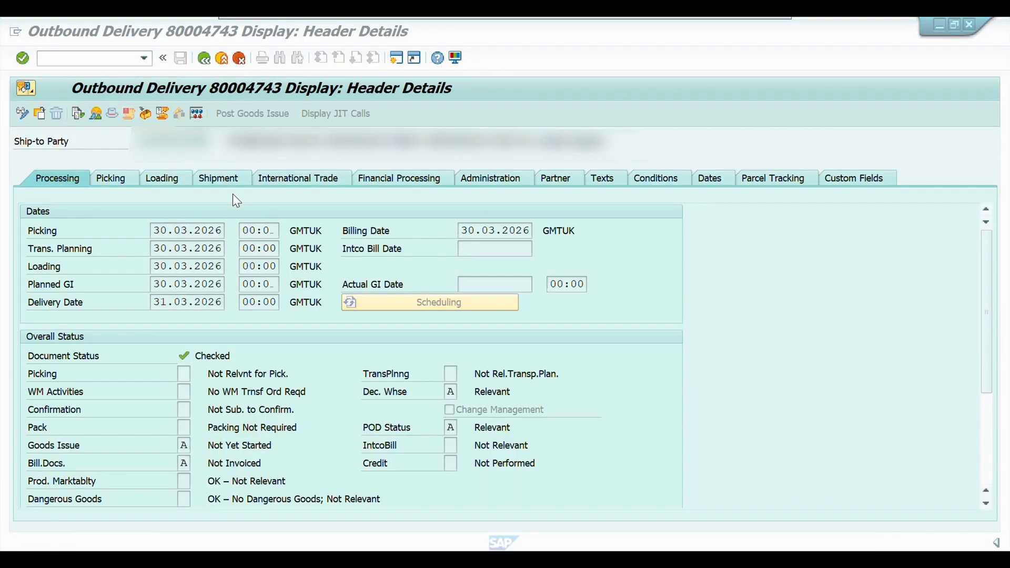
Exit the outbound delivery and reopen its header details to check the Dec. Whse status
left_click(204, 58)
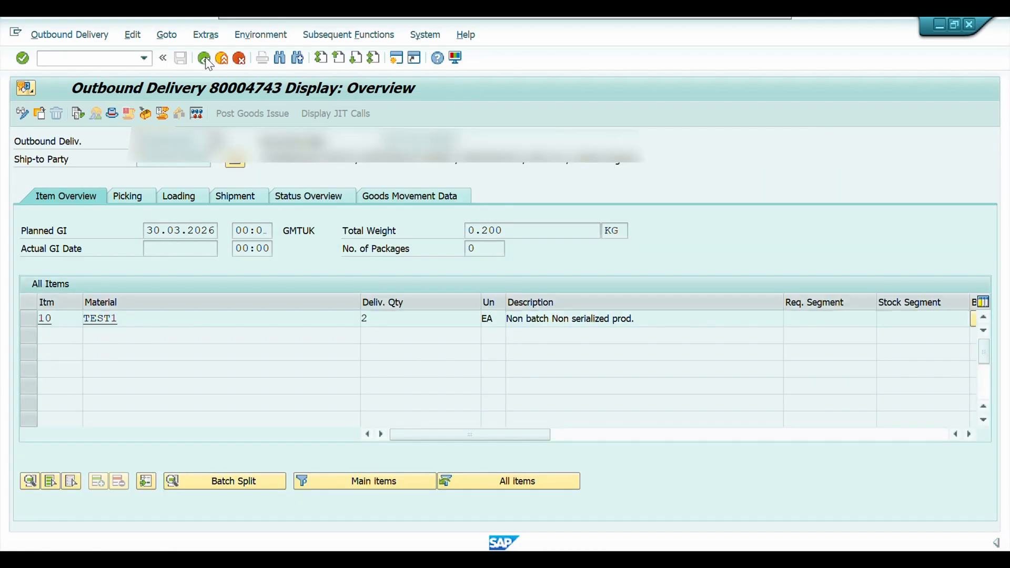
left_click(204, 59)
key("Return")
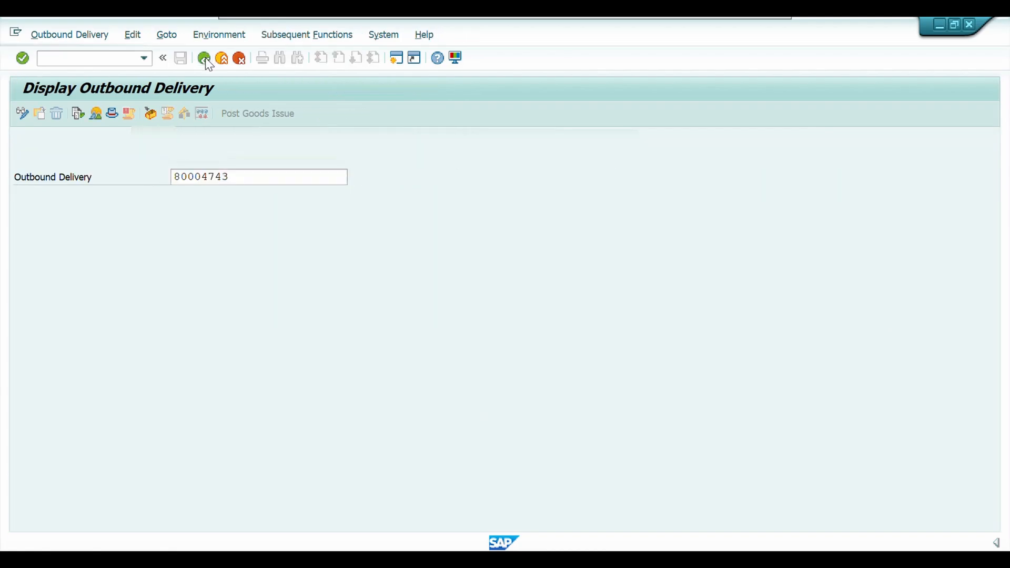
left_click(111, 115)
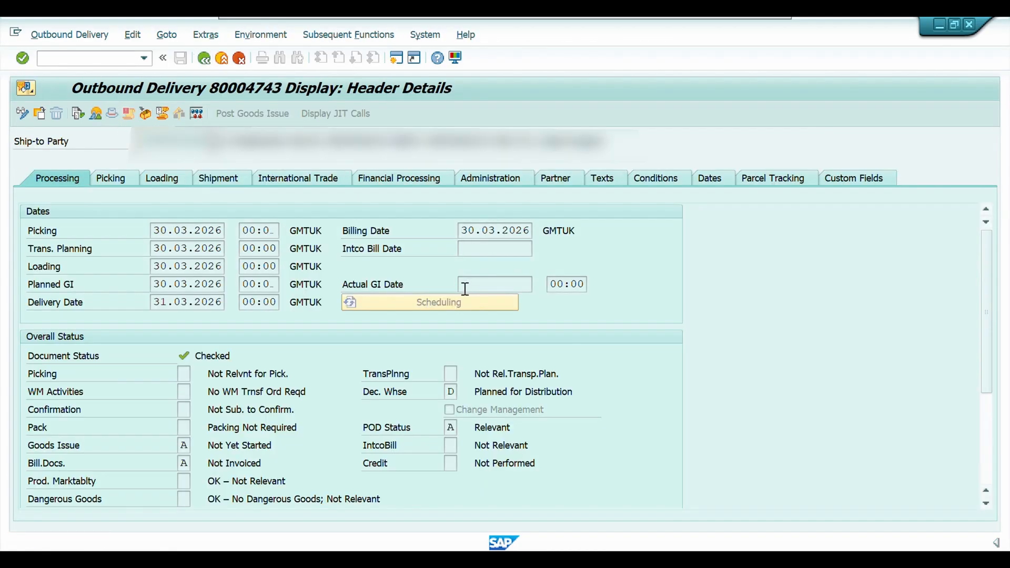
left_click_drag(456, 393, 439, 394)
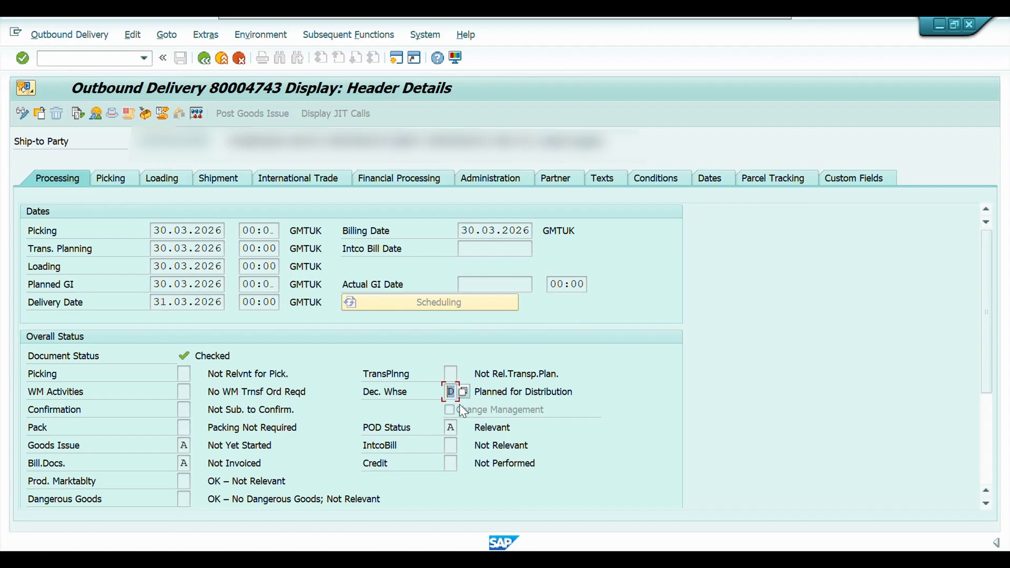
Switch the outbound delivery to change mode and delete it, confirming the deletion
left_click(20, 113)
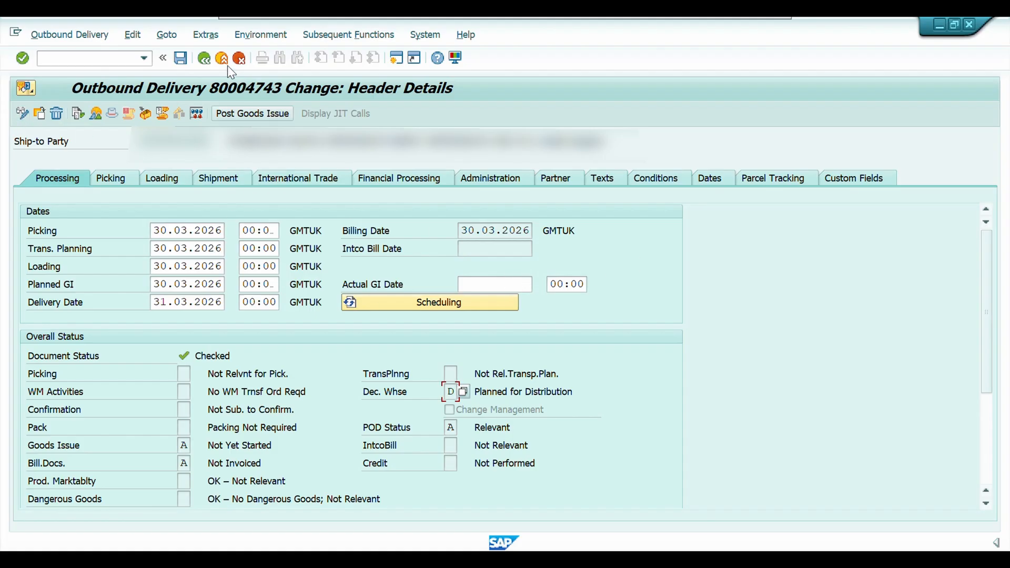
left_click(58, 116)
left_click(268, 309)
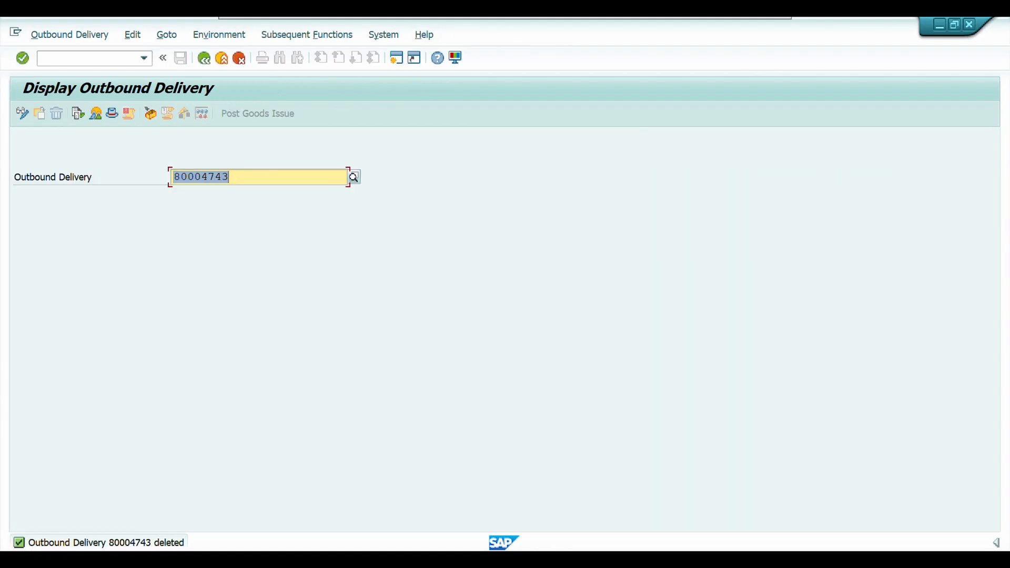
Switch to the session with the SE16N_INTERFACE function module test screen
left_click(488, 559)
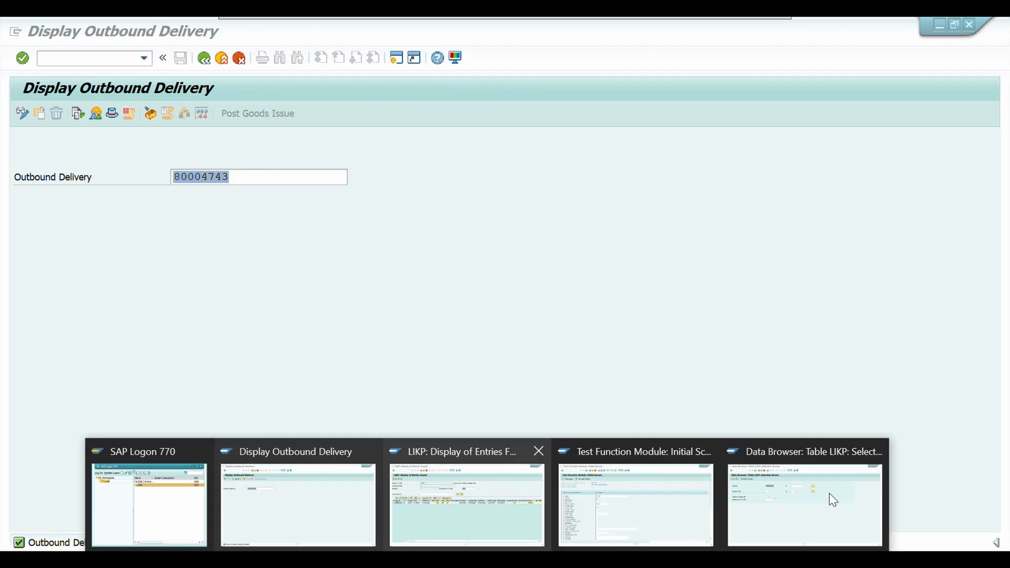
left_click(672, 499)
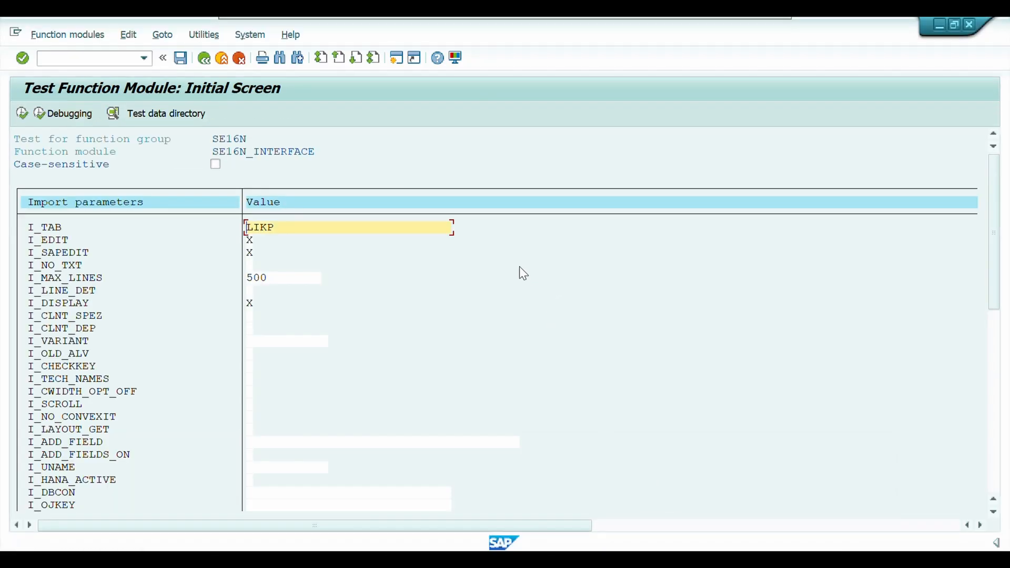